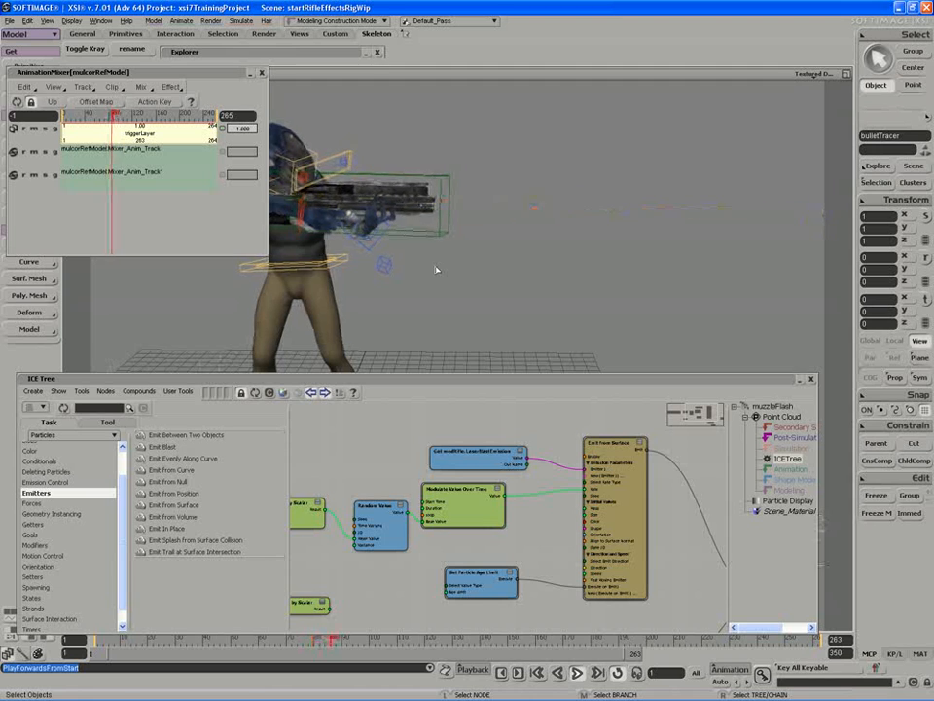
- Add a Randomize Direction node from the Emission Control category to the muzzleFlash ICE tree
left_click(39, 482)
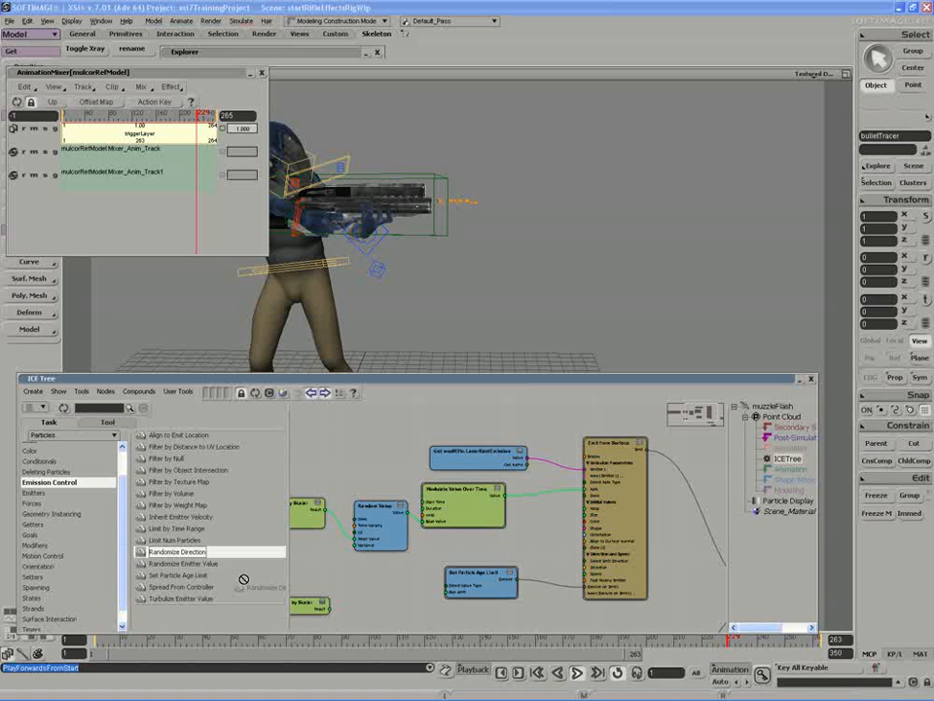
left_click_drag(365, 615, 390, 573)
middle_click_drag(391, 573, 419, 553)
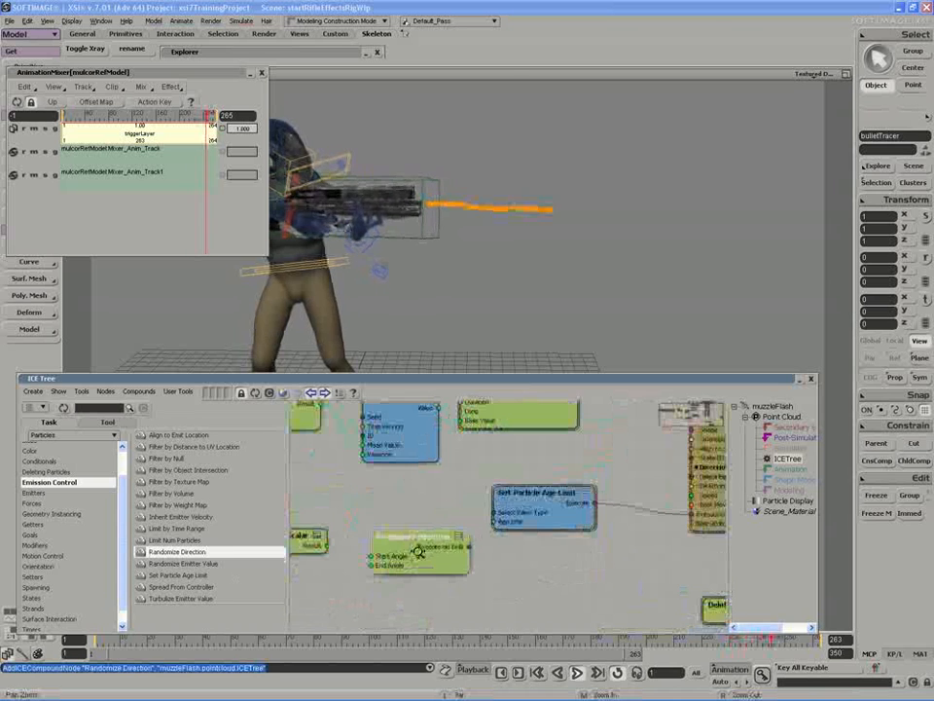
- Open the Randomize Direction compound to inspect its internal nodes, then return to the top-level tree
mouse_move(408, 553)
left_mouse_down()
mouse_move(427, 548)
mouse_move(414, 546)
left_mouse_up()
left_click(400, 520)
middle_click_drag(414, 546, 415, 533)
left_click_drag(404, 541, 394, 553)
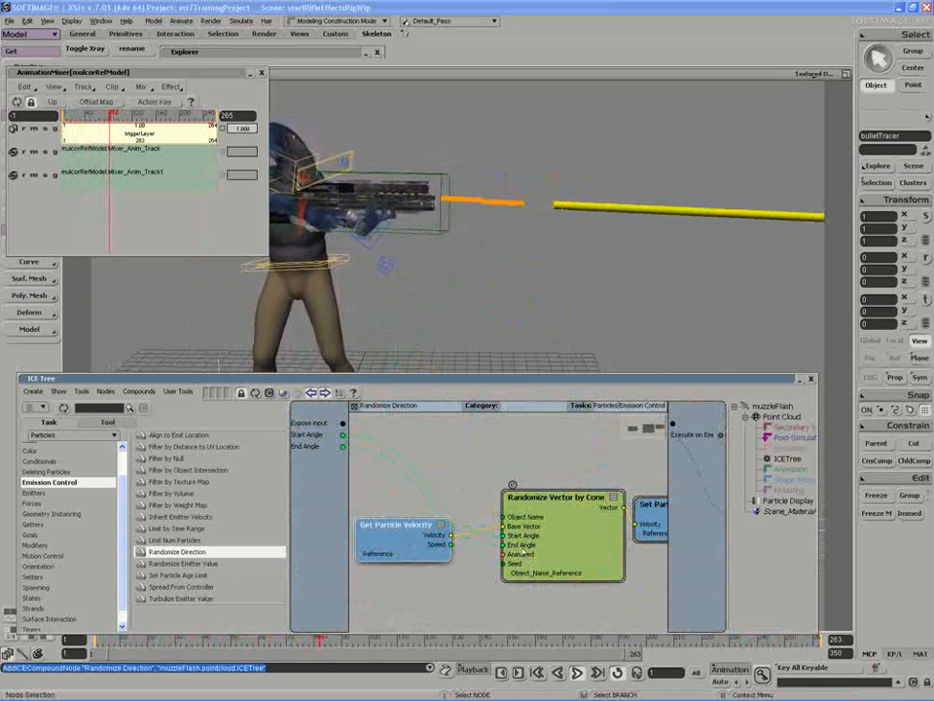
left_click_drag(561, 547, 409, 538)
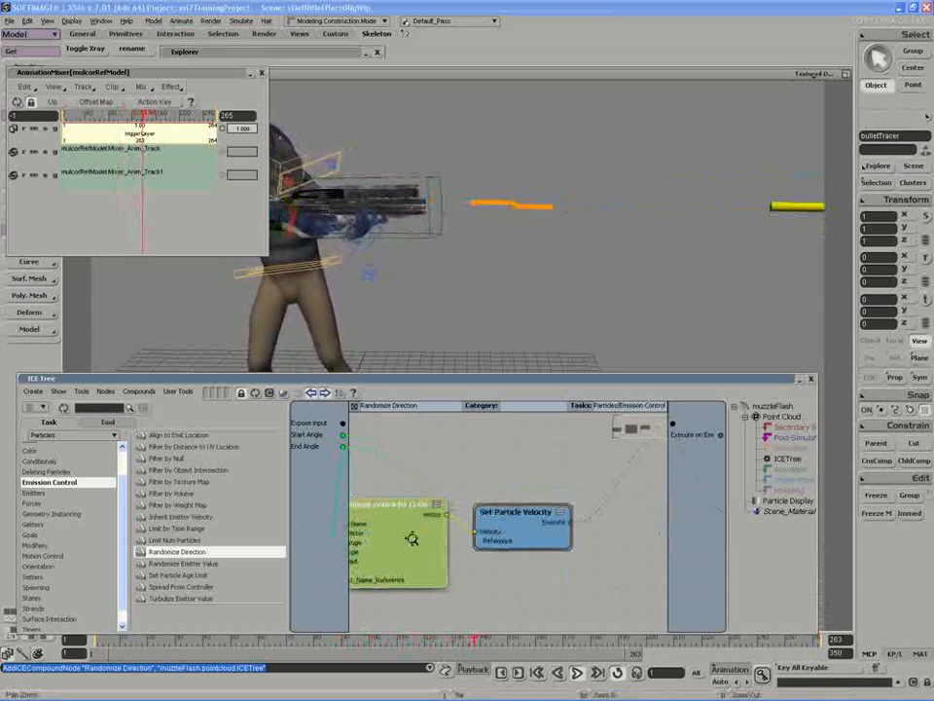
left_click(354, 406)
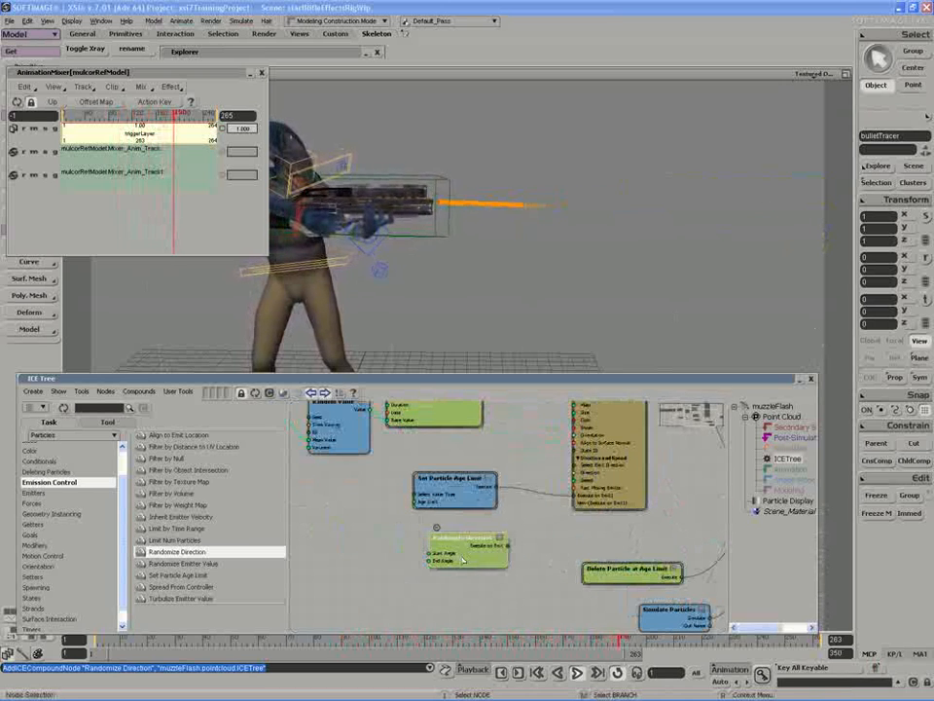
- Wire Randomize Direction's Execute on Emit into the Emit from Surface node's execute ports alongside Set Particle Age Limit
left_click_drag(507, 559, 598, 499)
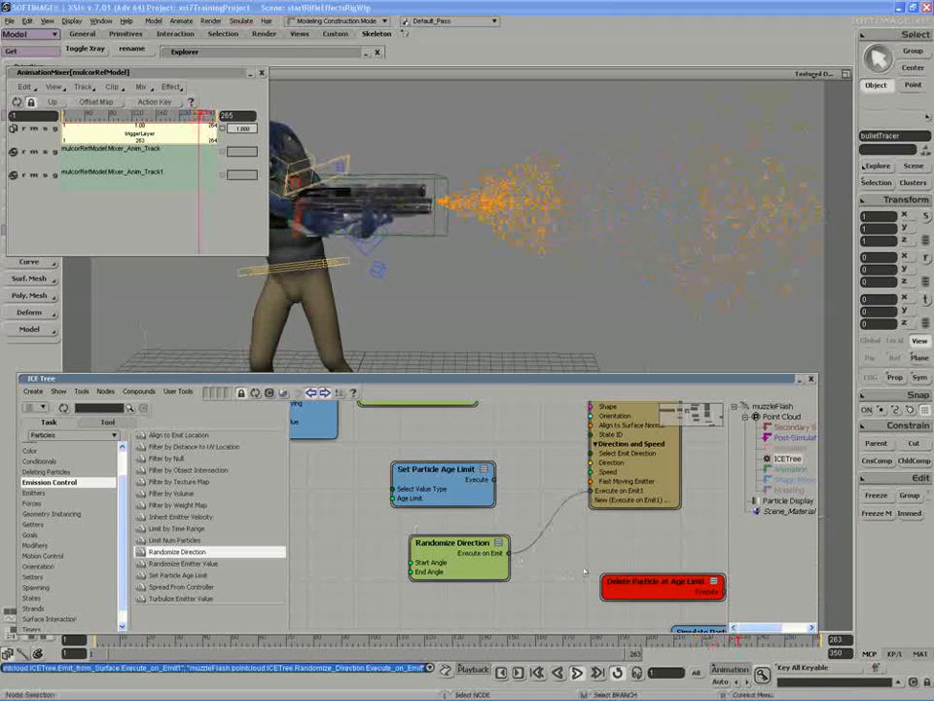
middle_click_drag(579, 554, 532, 534)
middle_click_drag(604, 584, 516, 567)
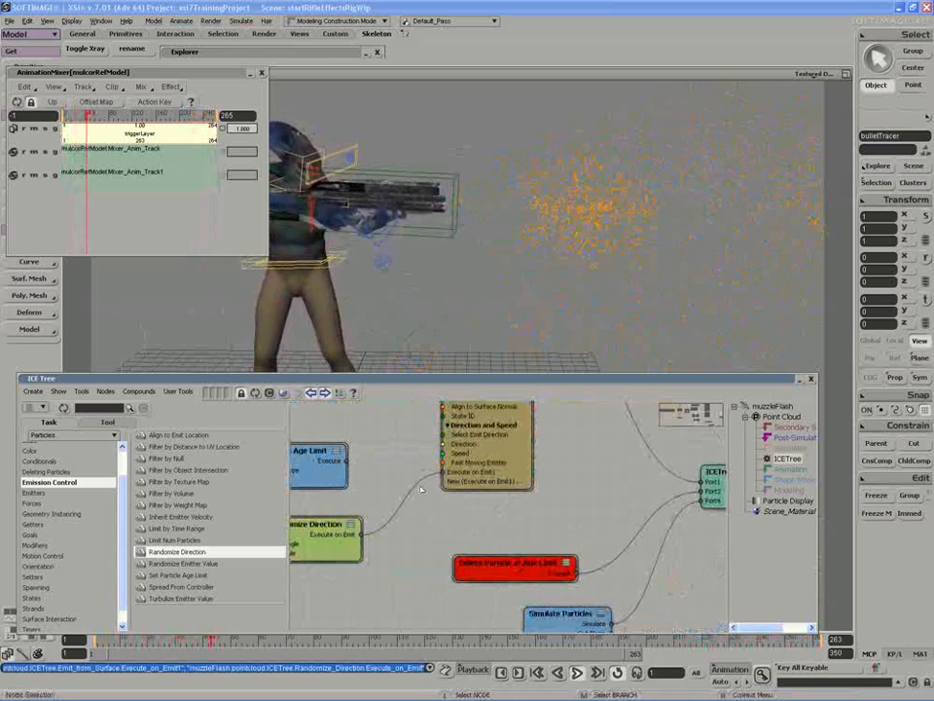
left_click_drag(451, 489, 404, 475)
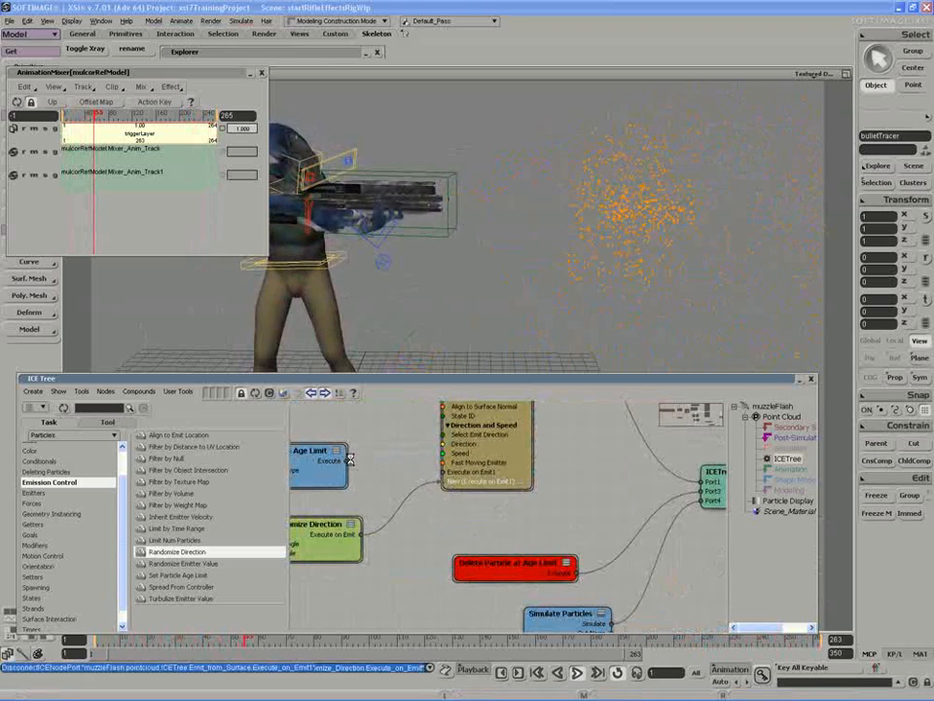
left_click_drag(348, 461, 443, 472)
left_click_drag(397, 500, 421, 495)
- Open Randomize Direction's properties and set Start Angle to about 0.377 and End Angle to about 47.5
key("s")
mouse_move(465, 242)
right_mouse_down()
mouse_move(484, 233)
mouse_move(450, 244)
right_mouse_up()
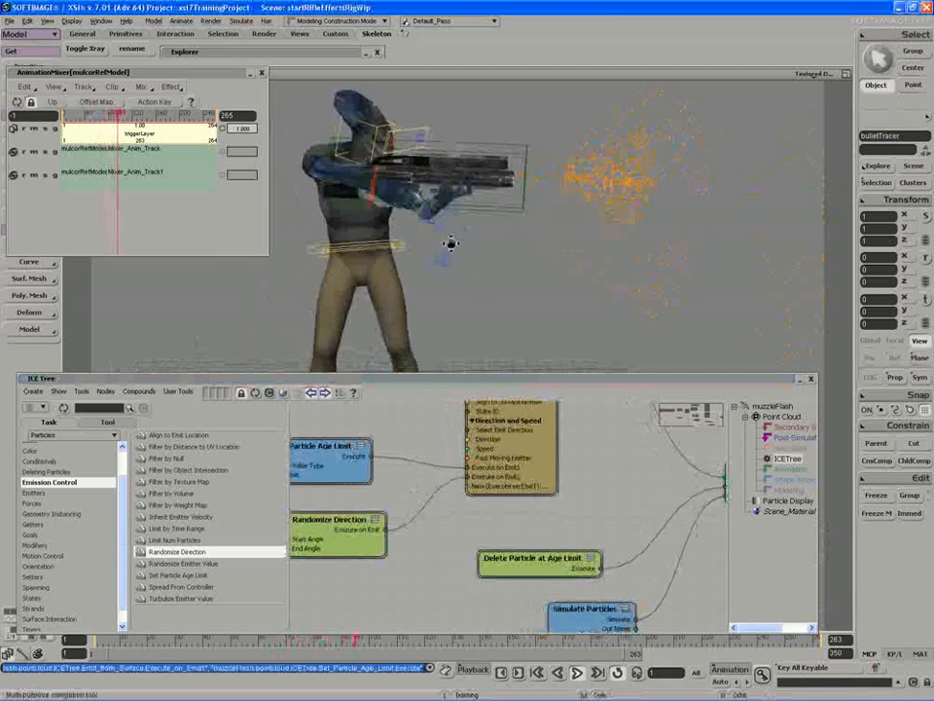
left_click_drag(450, 243, 443, 247)
left_click_drag(384, 565, 436, 580)
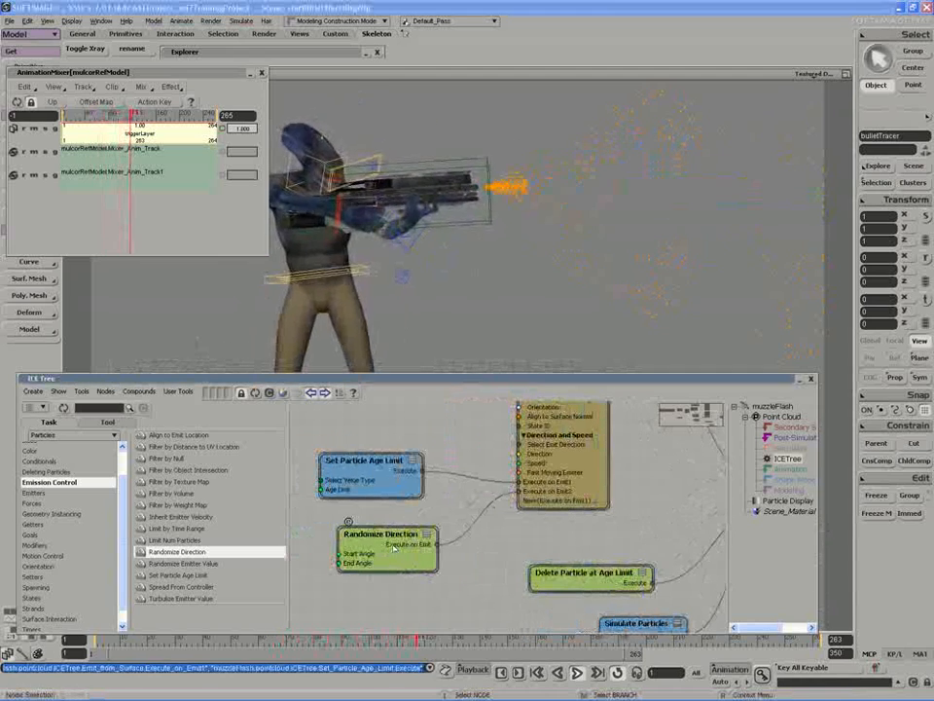
double_click(395, 550)
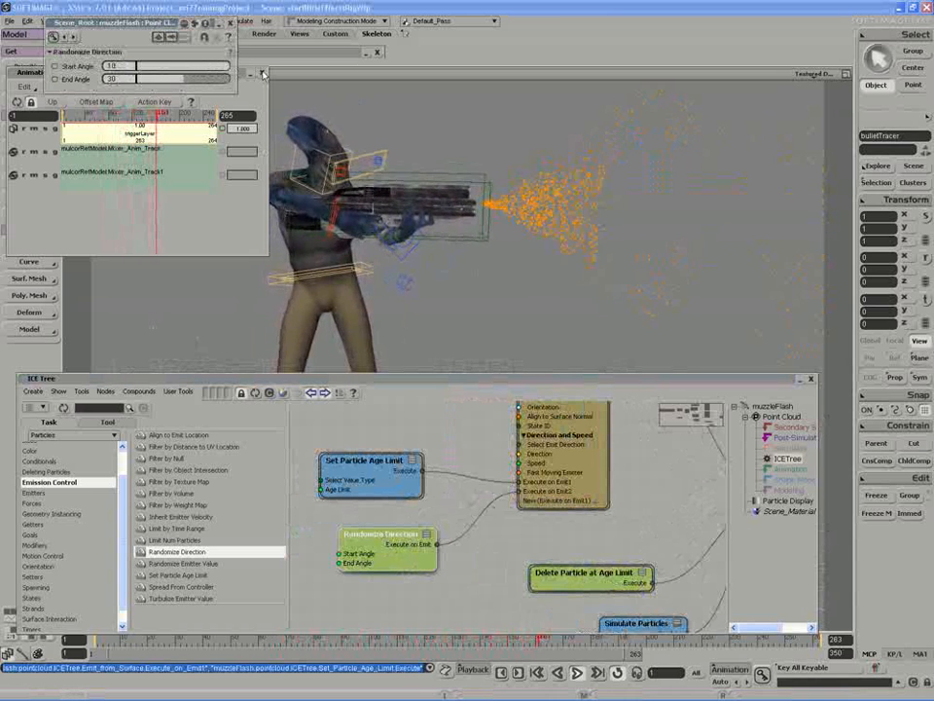
left_click_drag(189, 80, 273, 85)
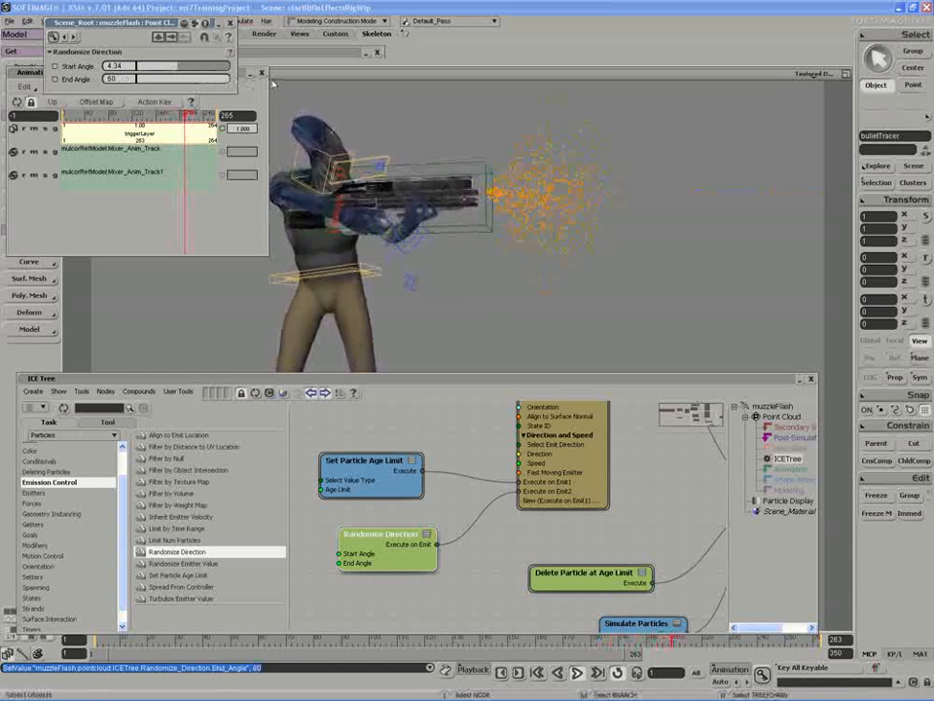
left_click(113, 79)
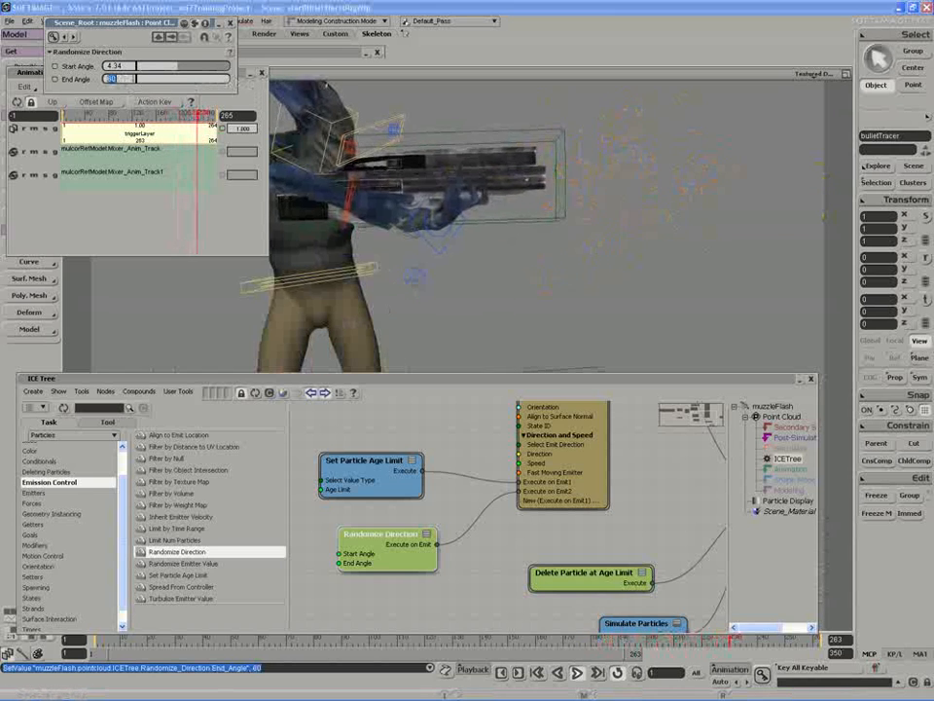
type("90")
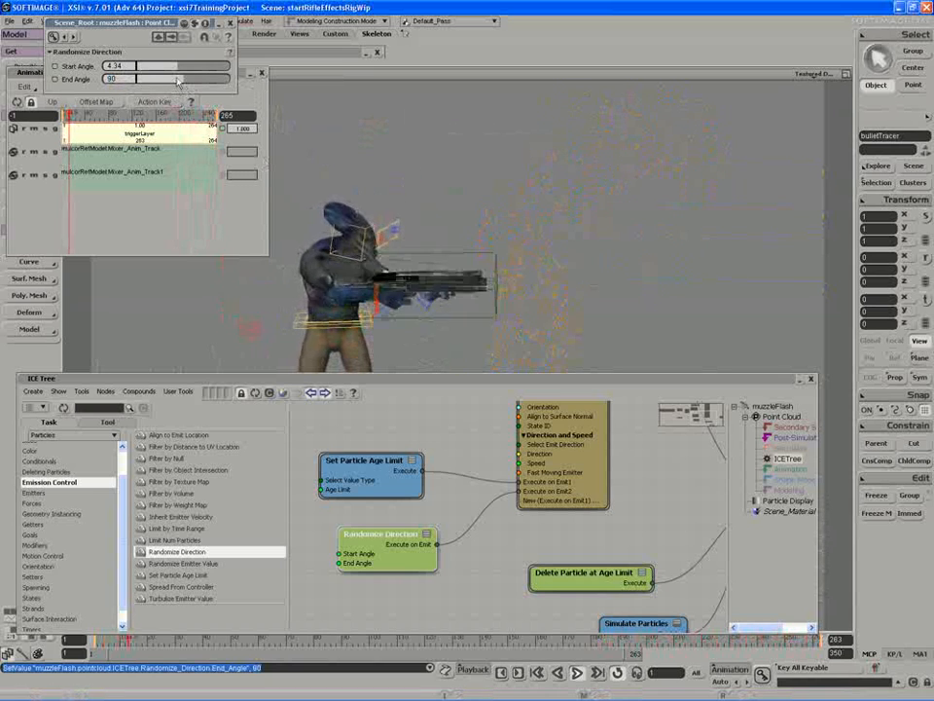
left_click_drag(174, 72, 145, 72)
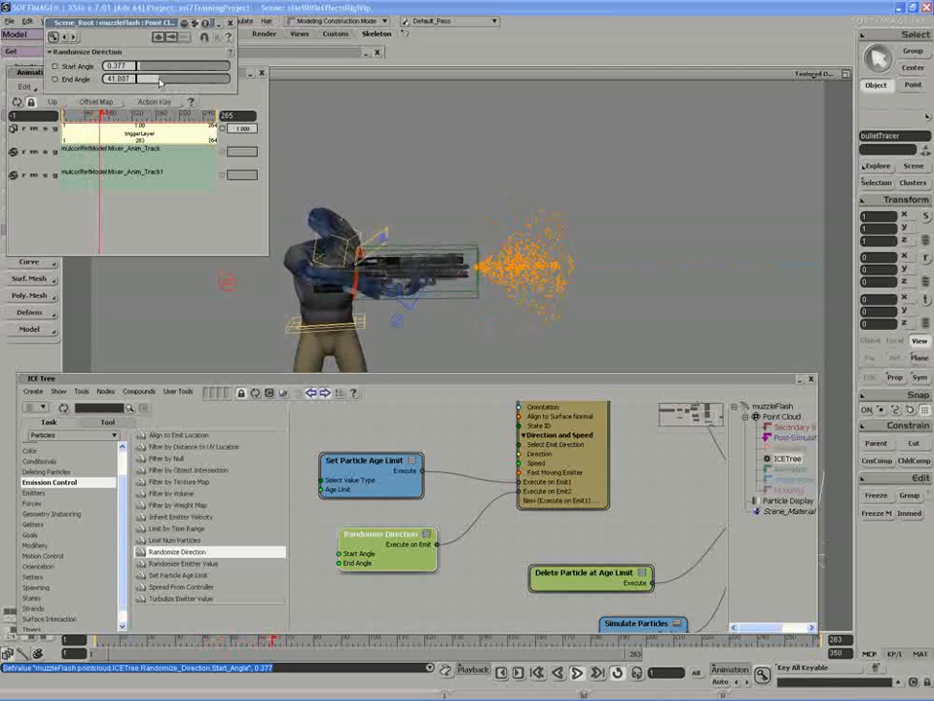
left_click_drag(161, 82, 164, 83)
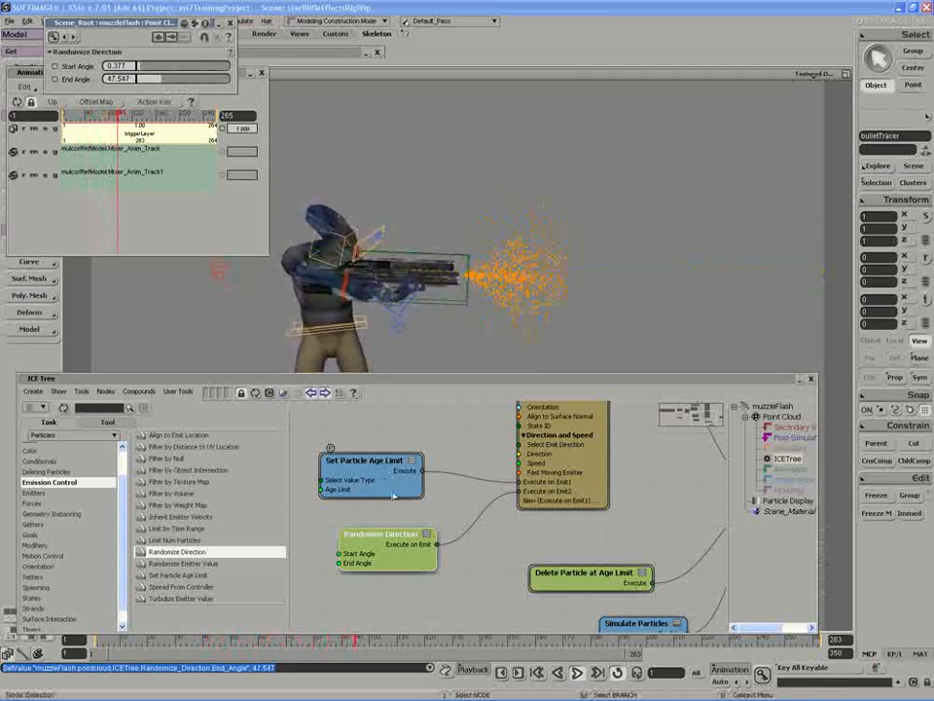
- Search nodes for "ran", add Randomize Value by Range, and connect its Value to Randomize Direction's End Angle
middle_click_drag(401, 556, 463, 534)
left_click_drag(429, 517, 434, 524)
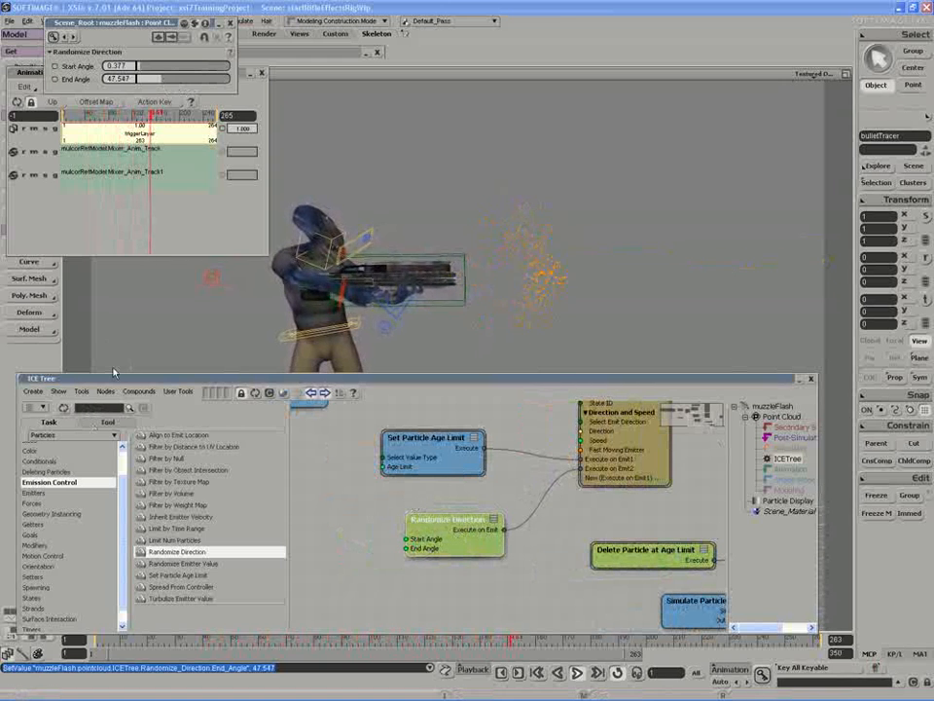
type("ran")
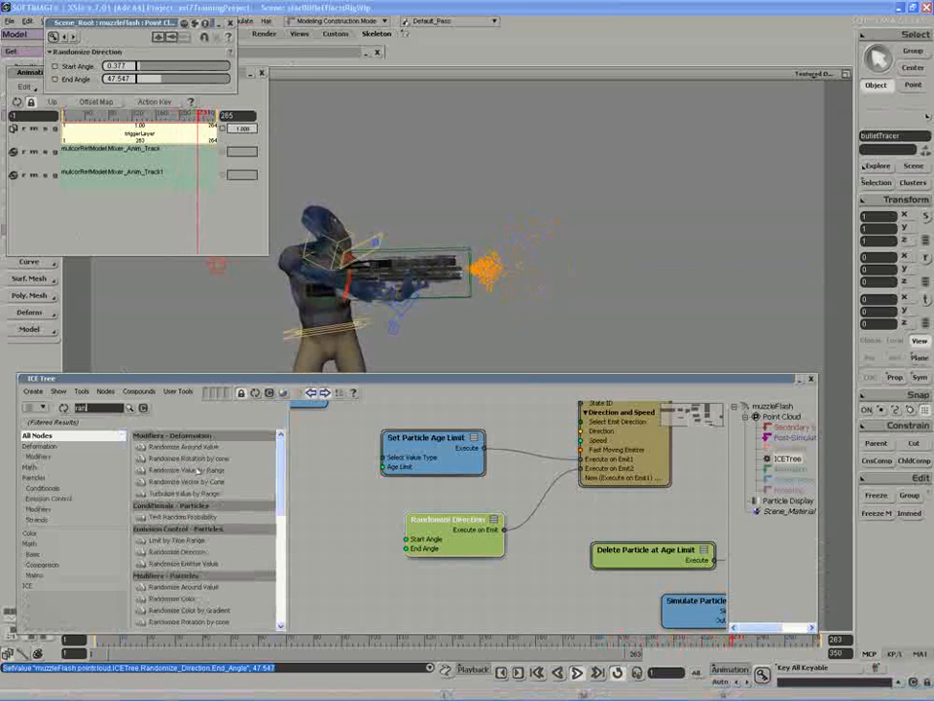
left_click_drag(198, 470, 333, 574)
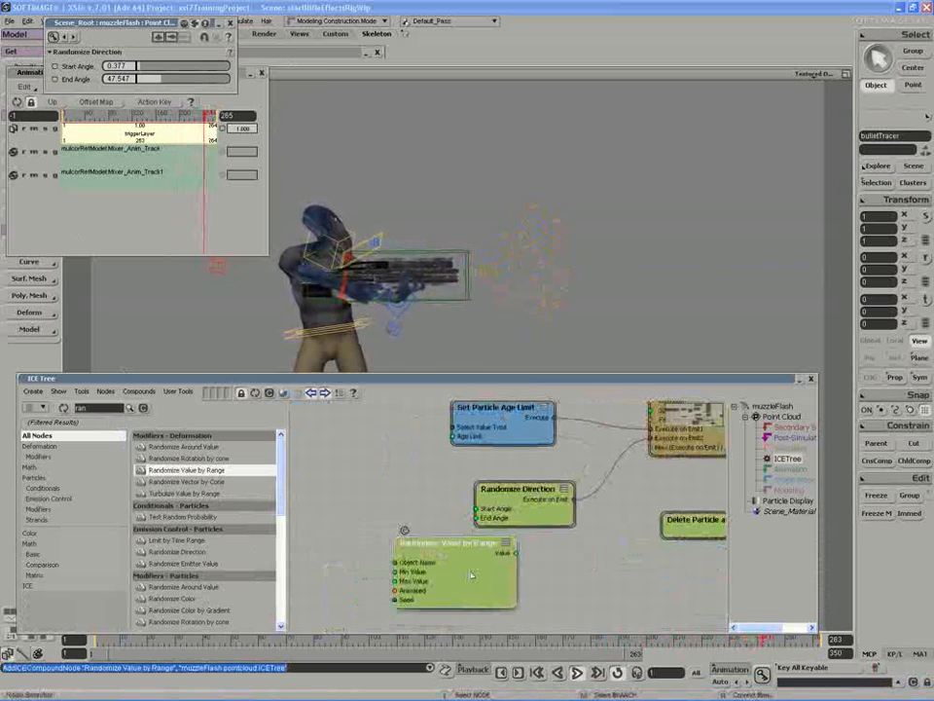
left_click_drag(471, 575, 477, 518)
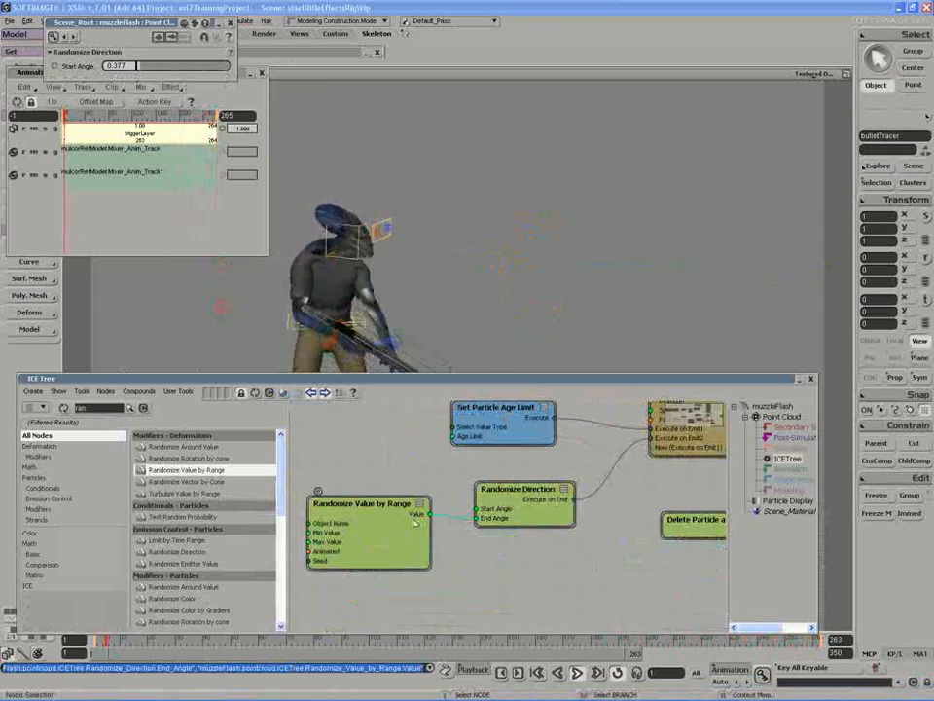
- Enable Animated on Randomize Value by Range and set Min Value 20 and Max Value 60
left_click(393, 529)
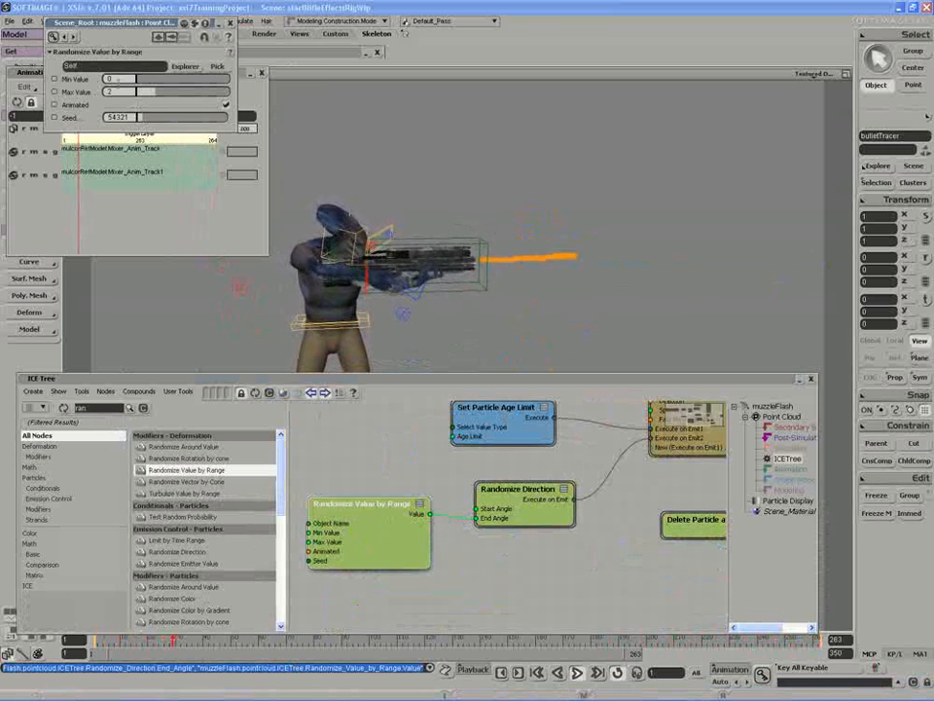
left_click(226, 105)
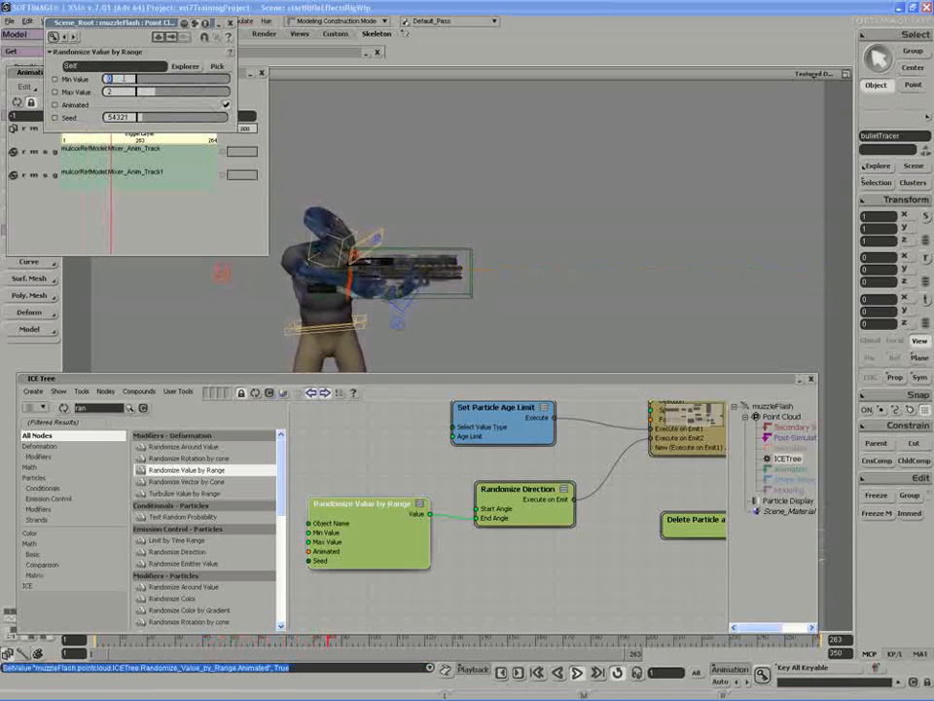
type("20")
key("Tab")
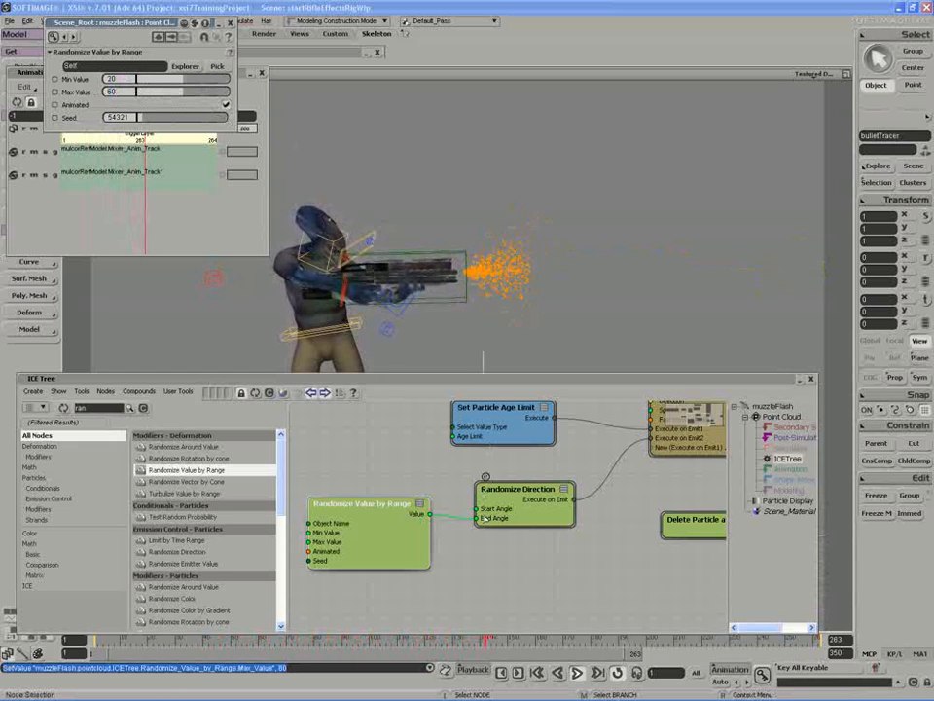
- Reconnect the Randomize Value by Range output to End Angle and play the animation
mouse_move(463, 522)
left_mouse_down()
mouse_move(464, 537)
mouse_move(477, 517)
left_mouse_up()
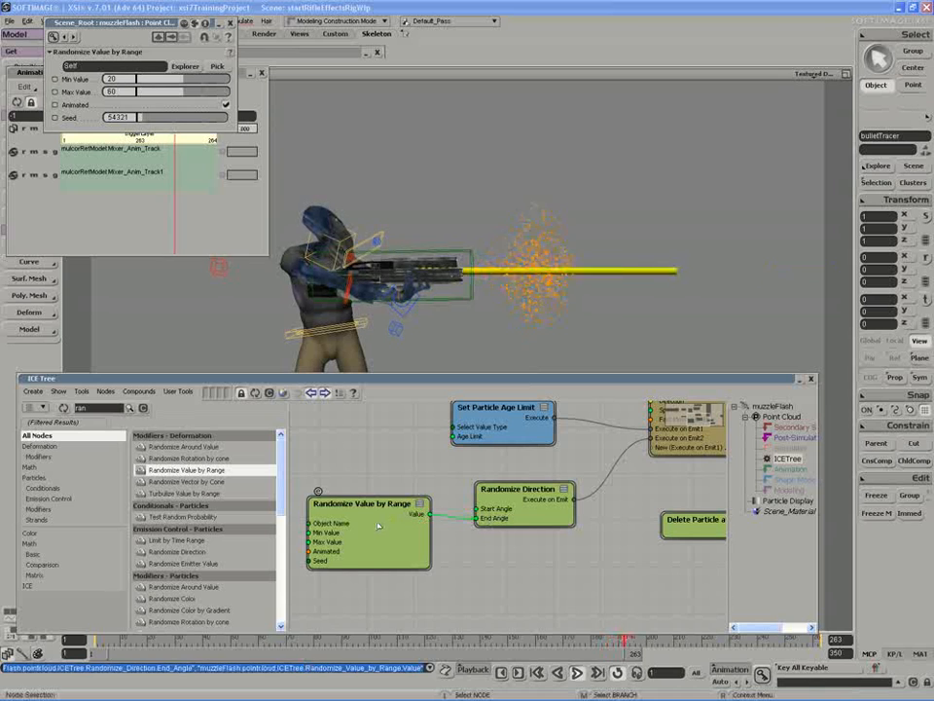
left_click_drag(597, 517, 543, 516)
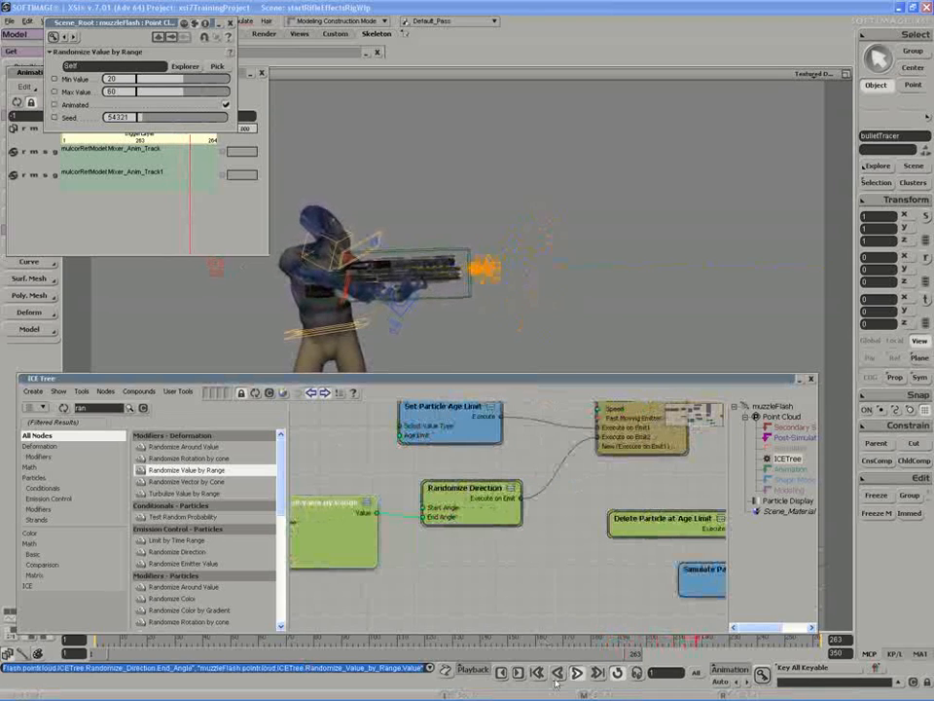
left_click(577, 672)
- Connect Randomize Direction's Execute on Emit to Port2 of the ICETree root node
left_click_drag(434, 480, 426, 487)
mouse_move(551, 483)
left_mouse_down()
mouse_move(543, 488)
mouse_move(556, 501)
left_mouse_up()
left_click_drag(558, 502, 455, 514)
middle_click_drag(379, 523, 570, 503)
left_click_drag(554, 513, 435, 553)
mouse_move(663, 513)
left_mouse_down()
mouse_move(667, 539)
mouse_move(655, 515)
left_mouse_up()
left_click(671, 511)
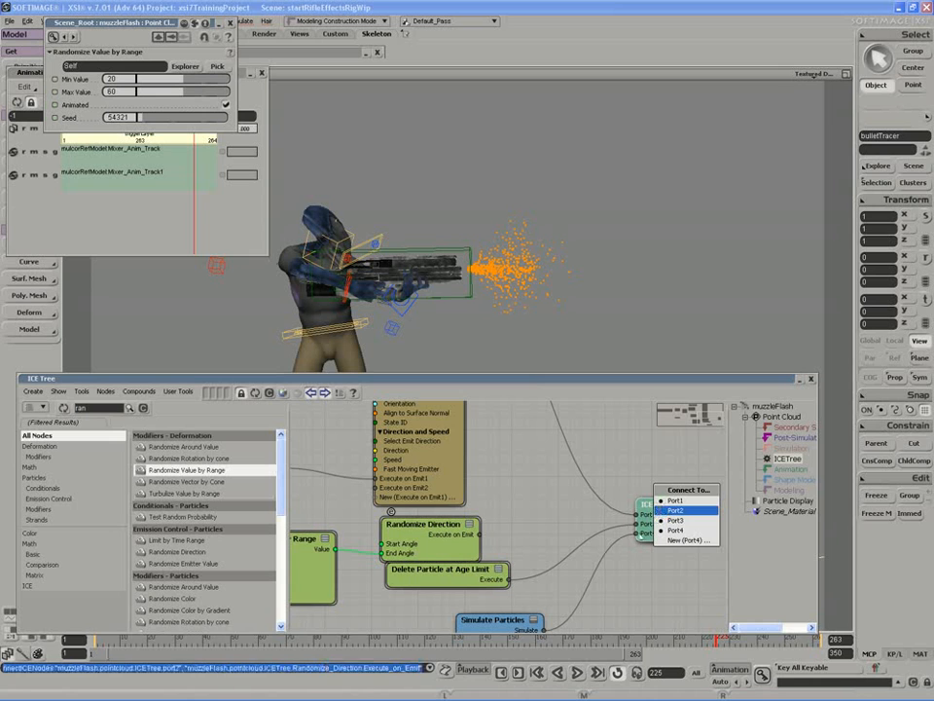
- Play the animation and navigate the viewport and ICE graph to review the node wiring
middle_click(576, 672)
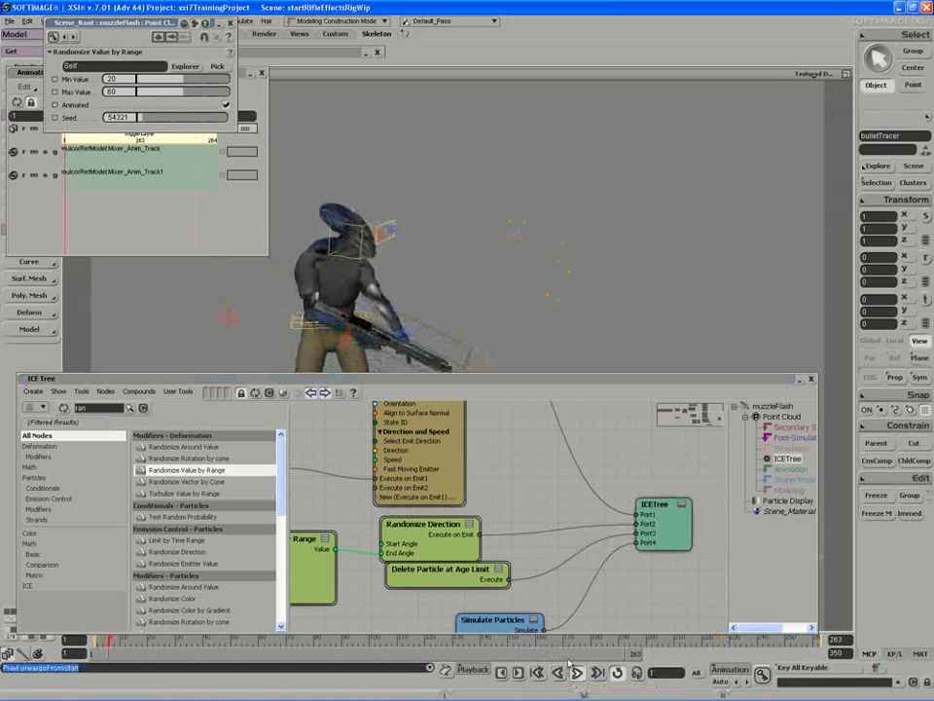
key("s")
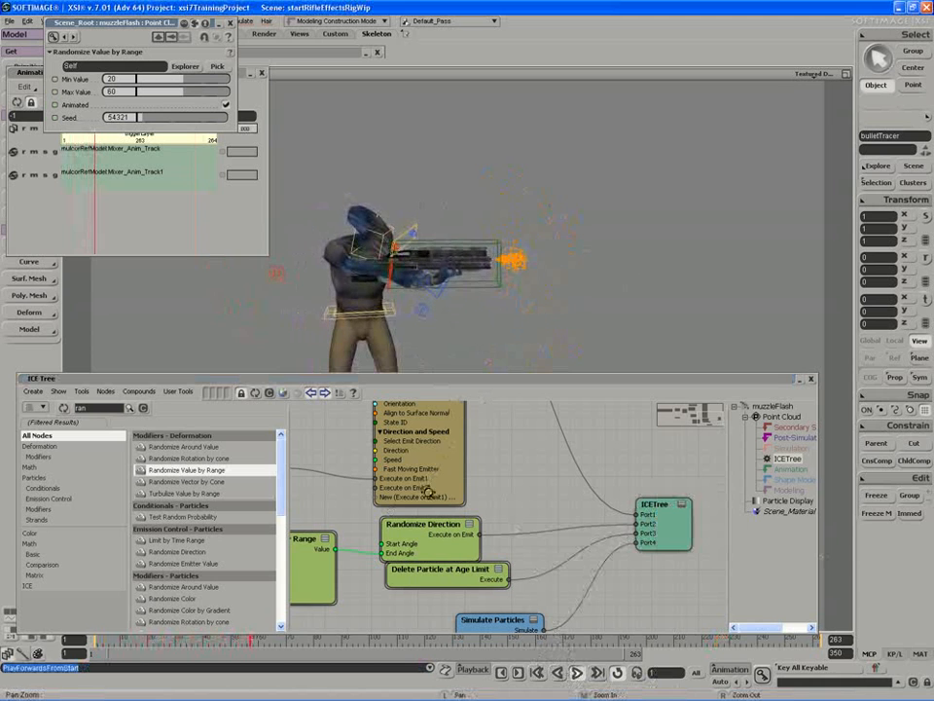
left_click_drag(429, 491, 514, 485)
left_click_drag(353, 564, 424, 552)
key("s")
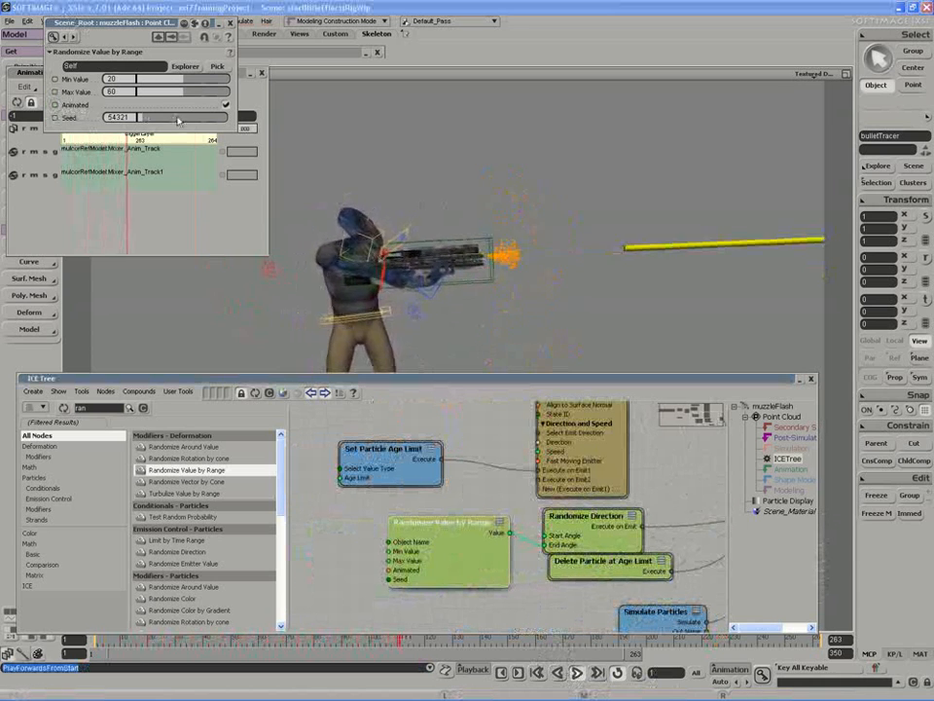
left_click_drag(491, 449, 468, 585)
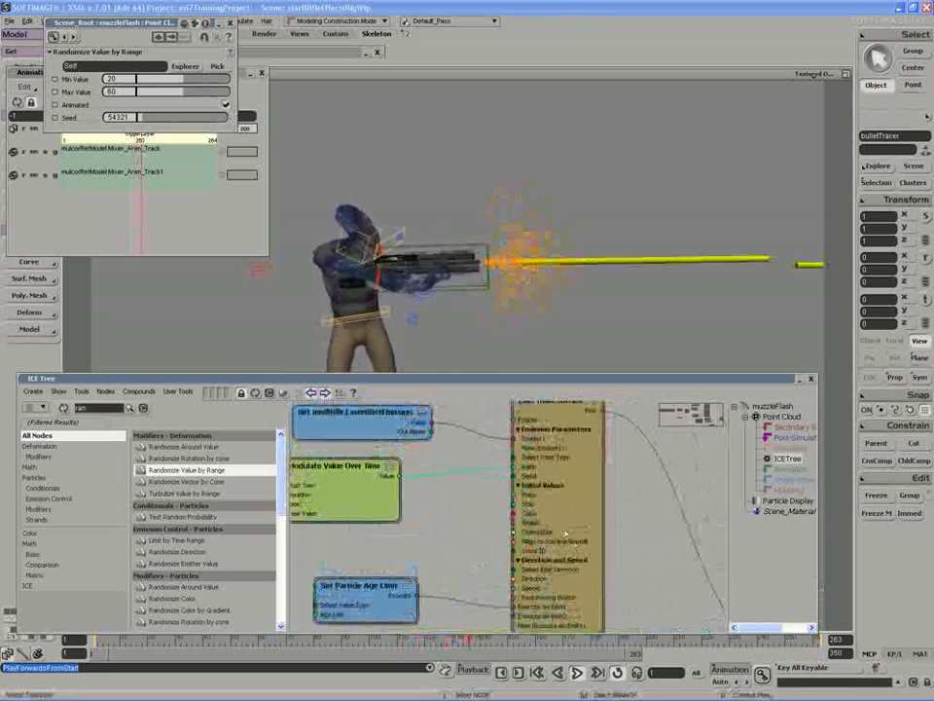
left_click_drag(564, 537, 555, 514)
left_click_drag(487, 509, 494, 403)
left_click_drag(583, 556, 566, 578)
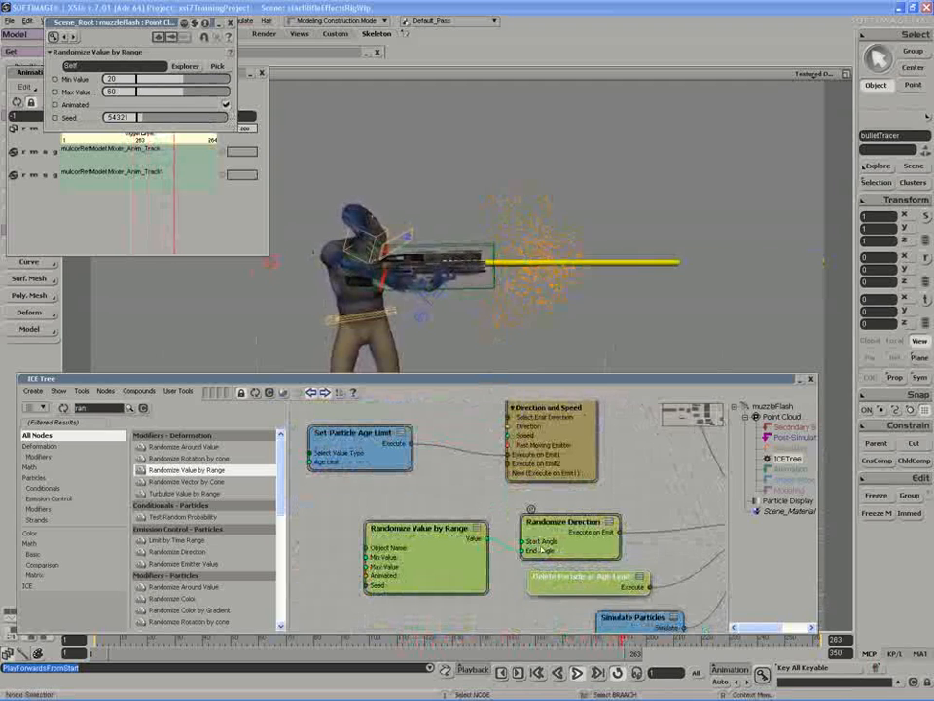
- Set Randomize Value by Range's Min Value to about 4.5 and Max Value to about 37
double_click(561, 538)
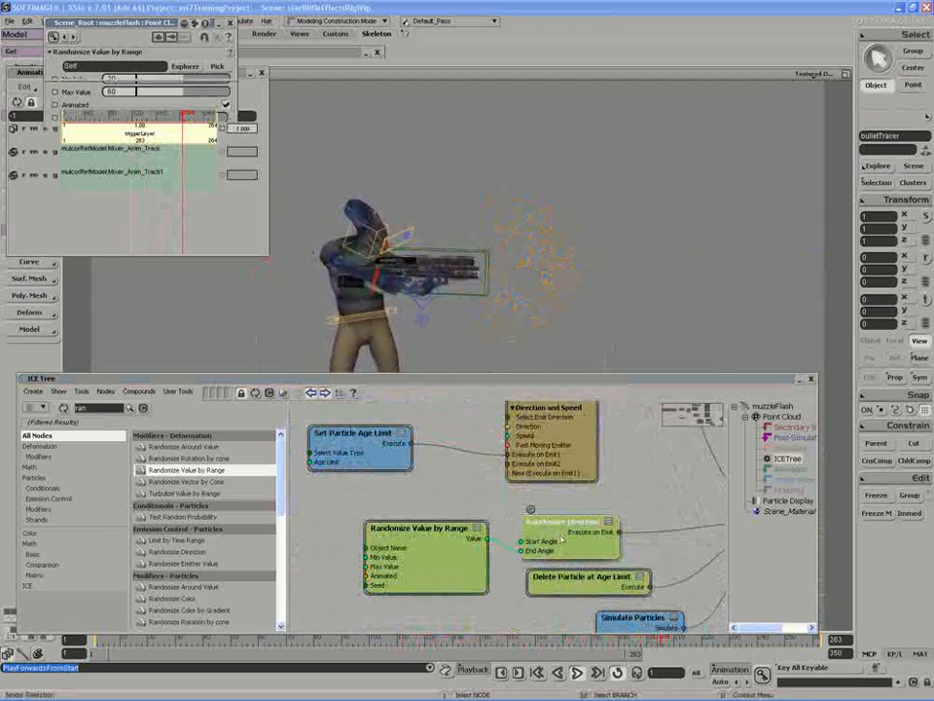
double_click(418, 548)
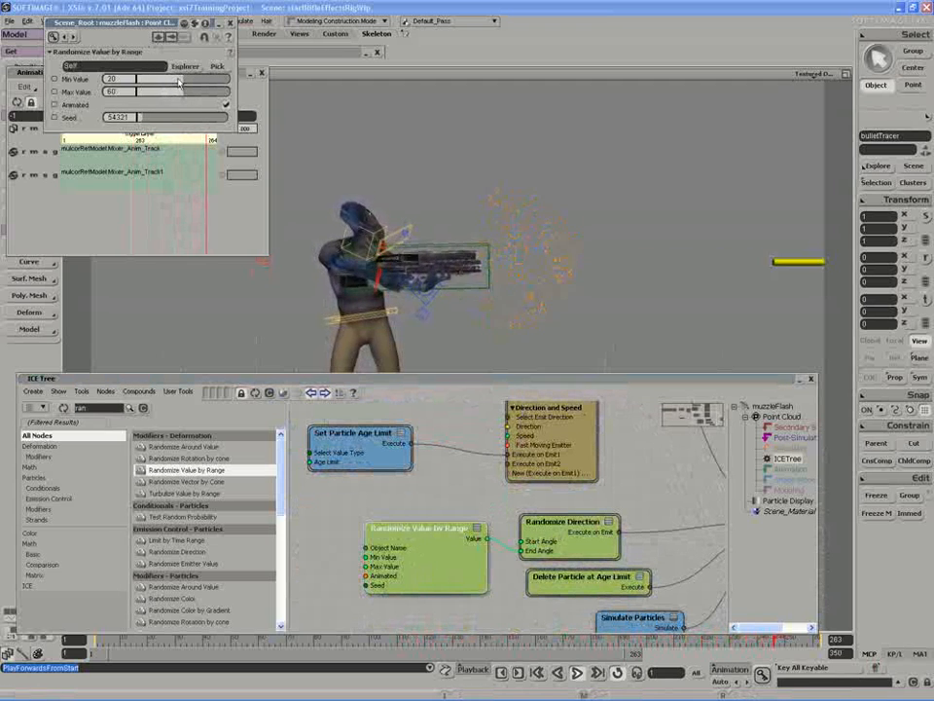
left_click_drag(163, 83, 159, 83)
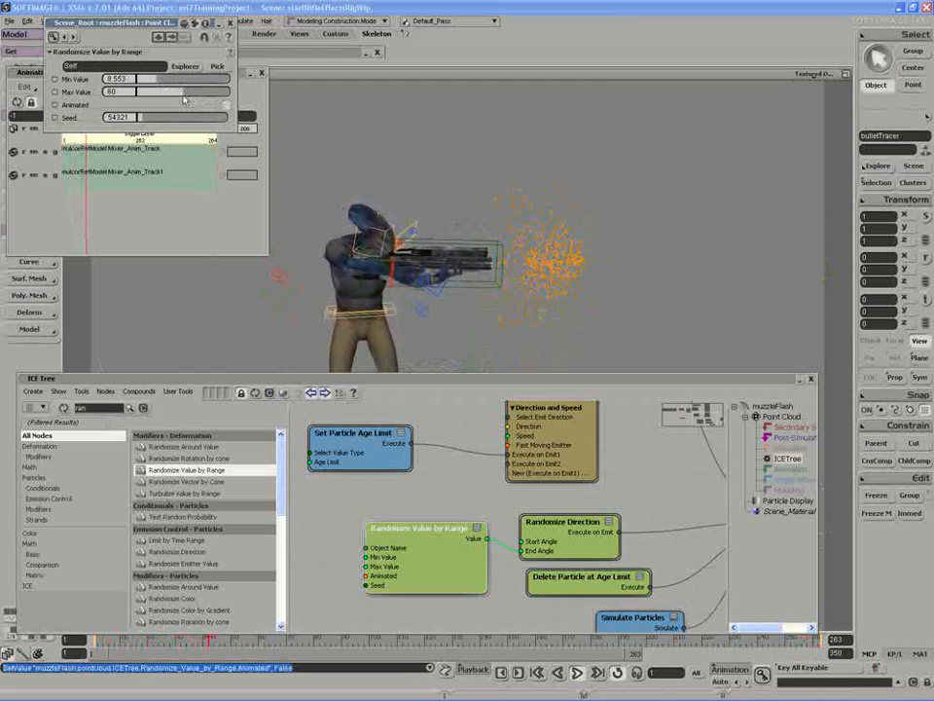
left_click_drag(169, 97, 147, 85)
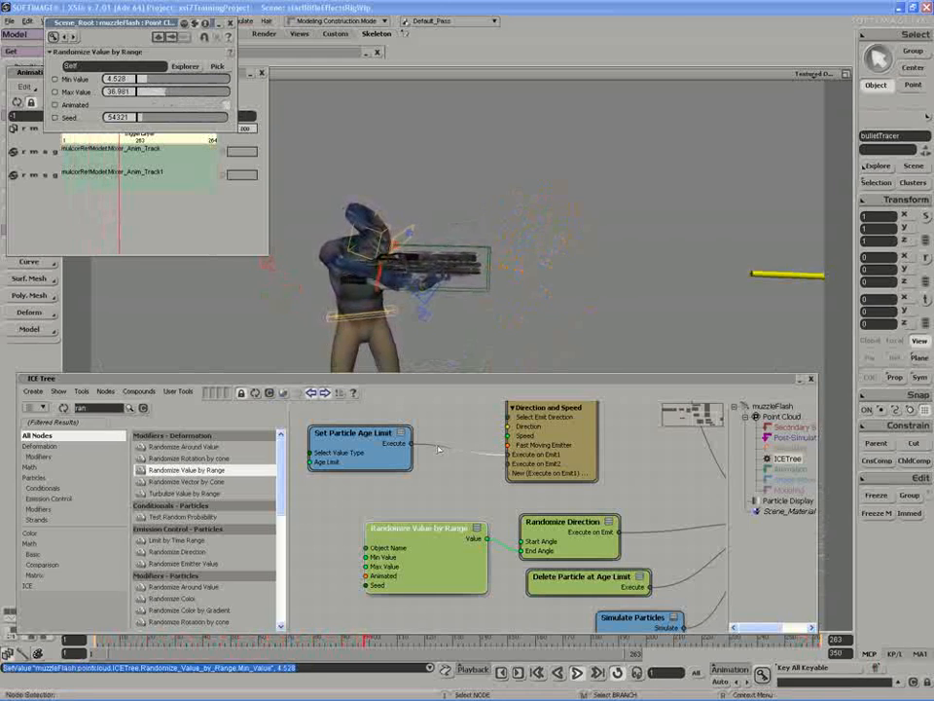
- Open Randomize Direction and set its Start Angle to about 1.5
left_click(577, 551)
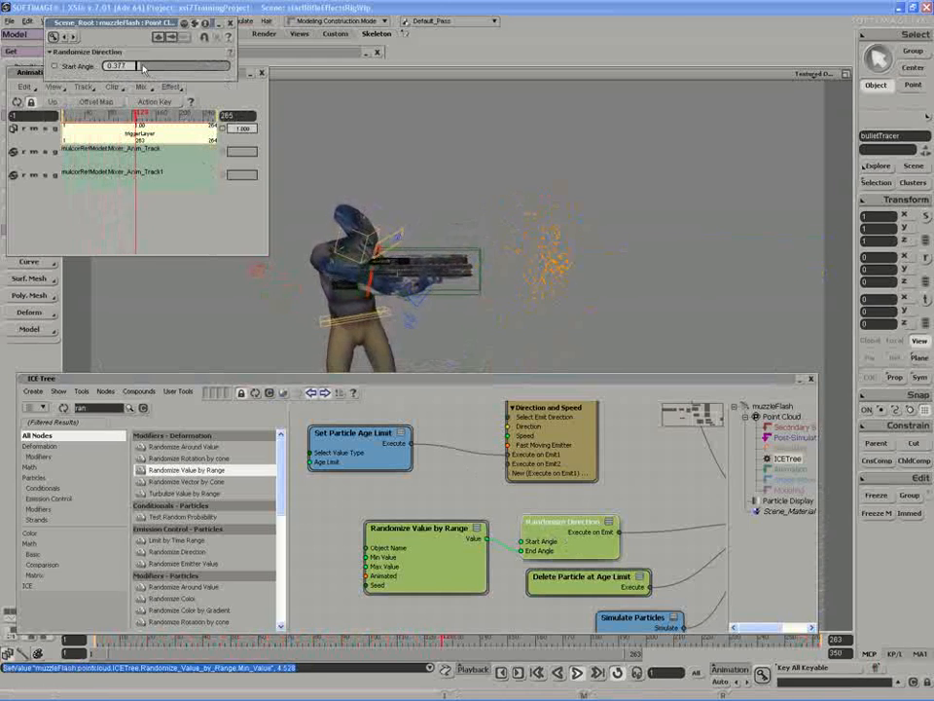
left_click_drag(157, 66, 152, 67)
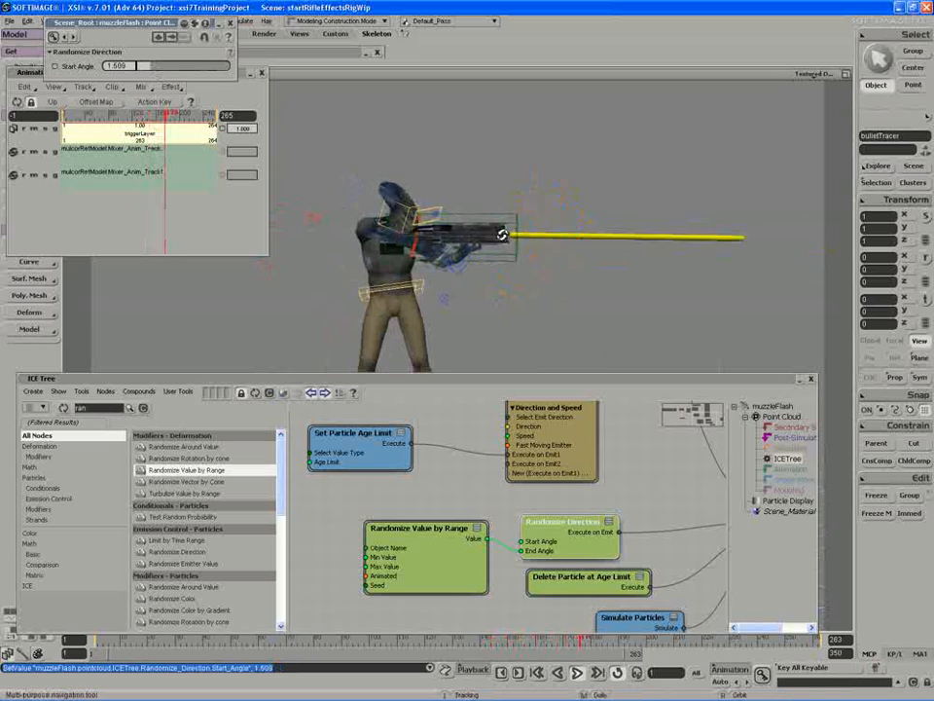
- Set the Set Particle Age Limit node's Age Limit to 0.1
left_click(428, 557)
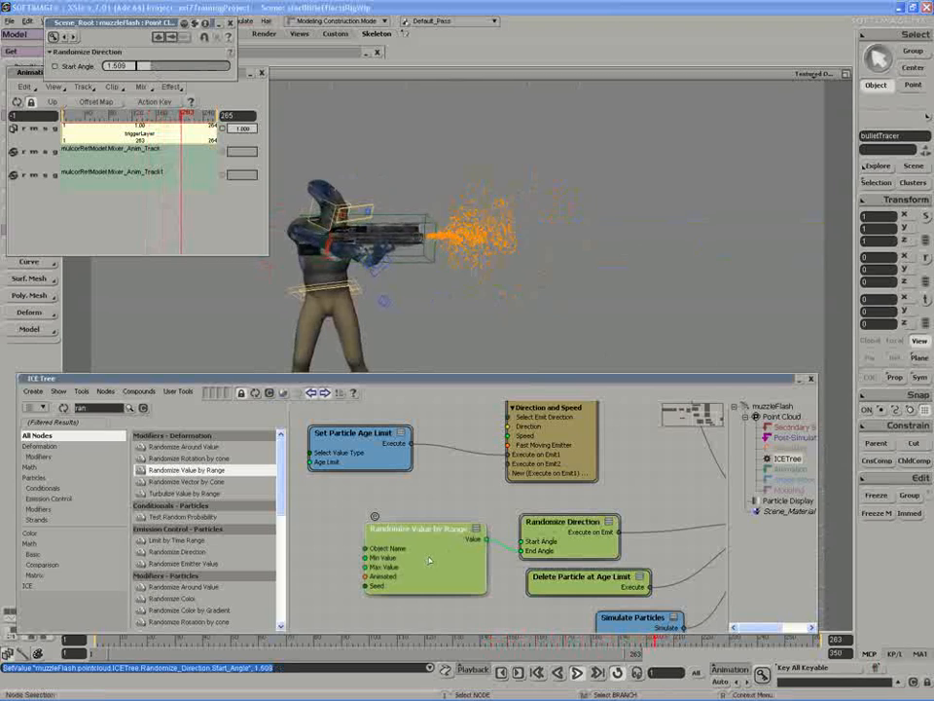
key("s")
left_click_drag(498, 460, 487, 473)
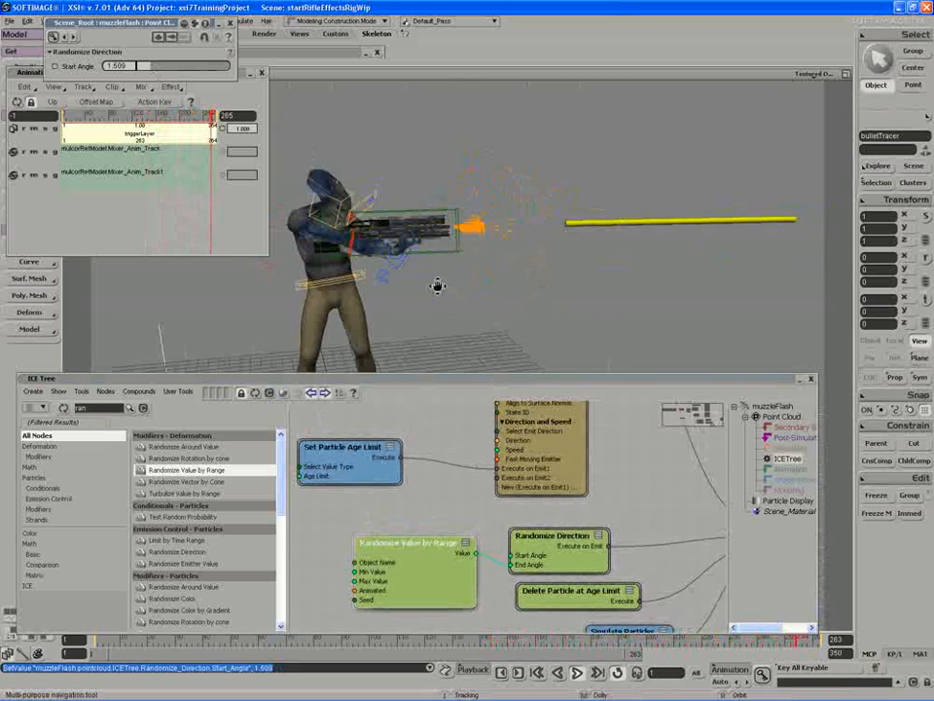
left_click(341, 448)
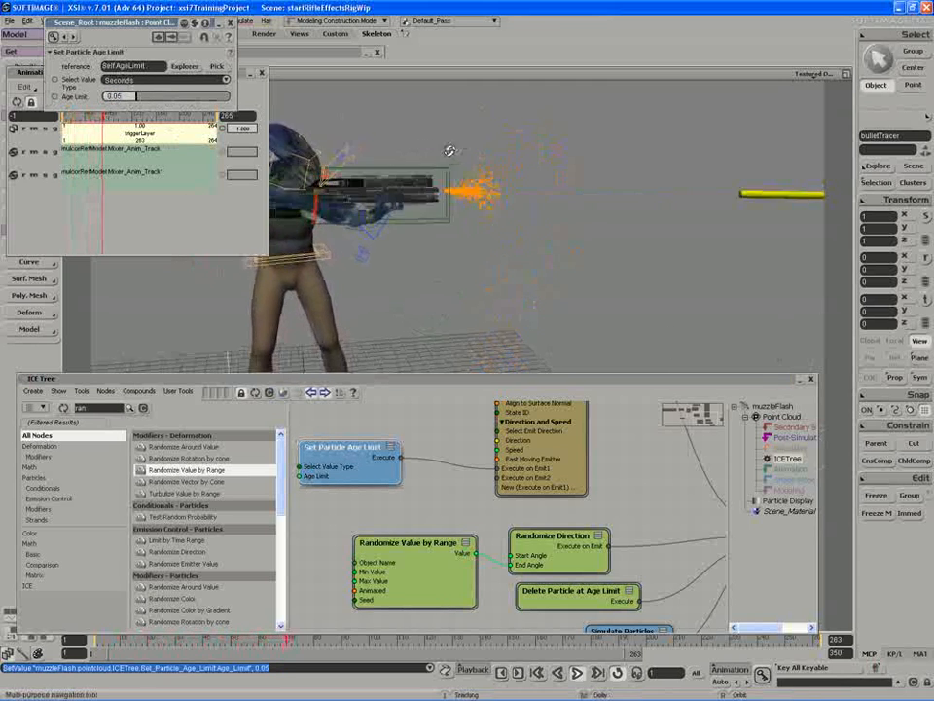
left_click_drag(105, 98, 124, 96)
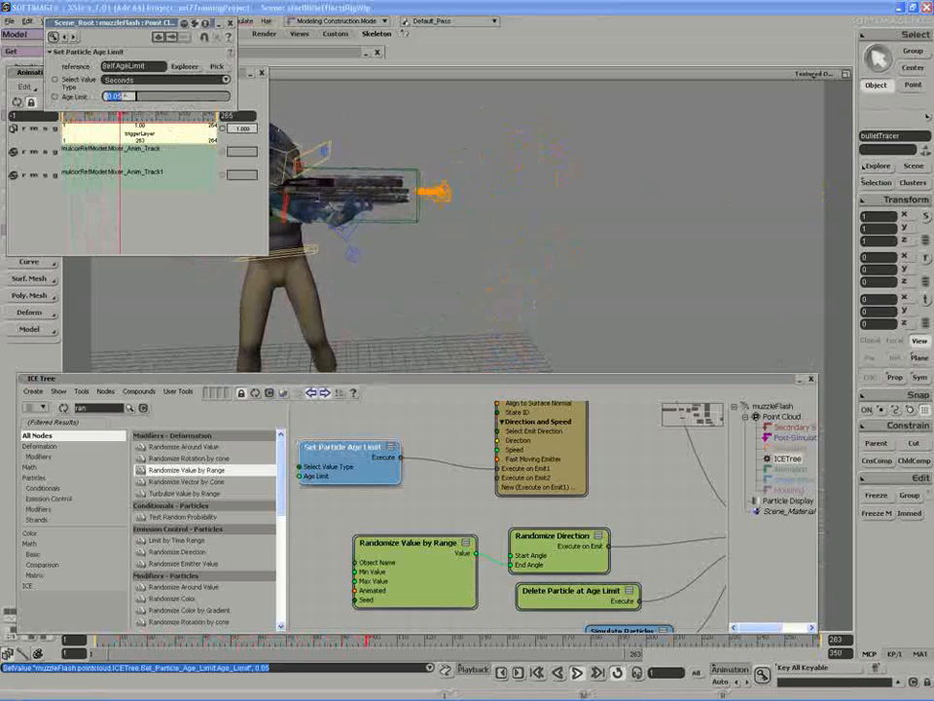
type("0.1")
key("Return")
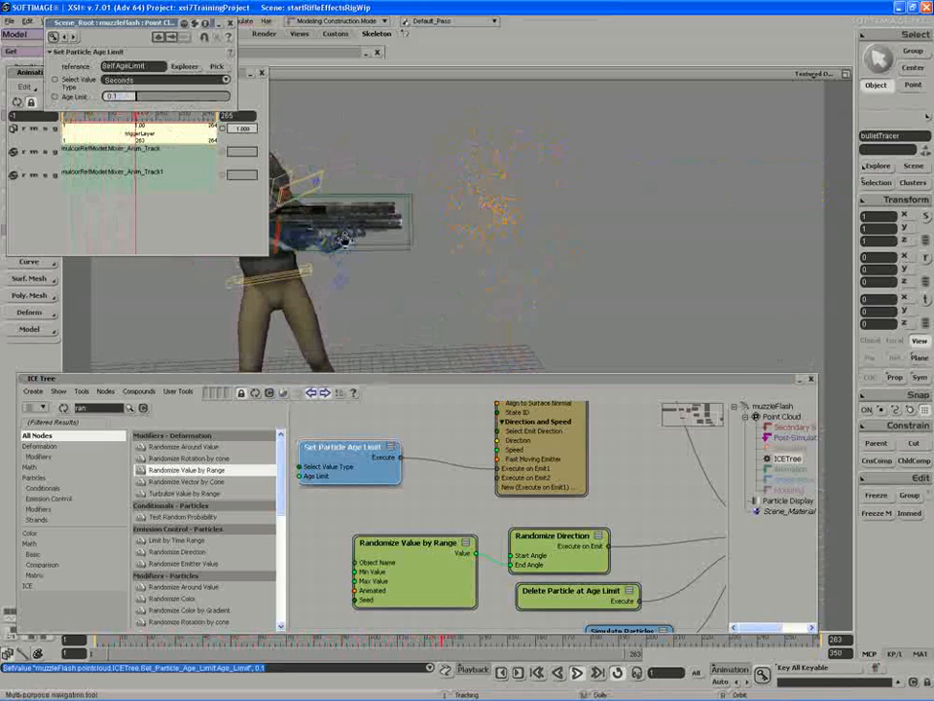
- Change the Emit from Surface particle Shape to Sphere with Size about 0.47, and play the animation
double_click(533, 438)
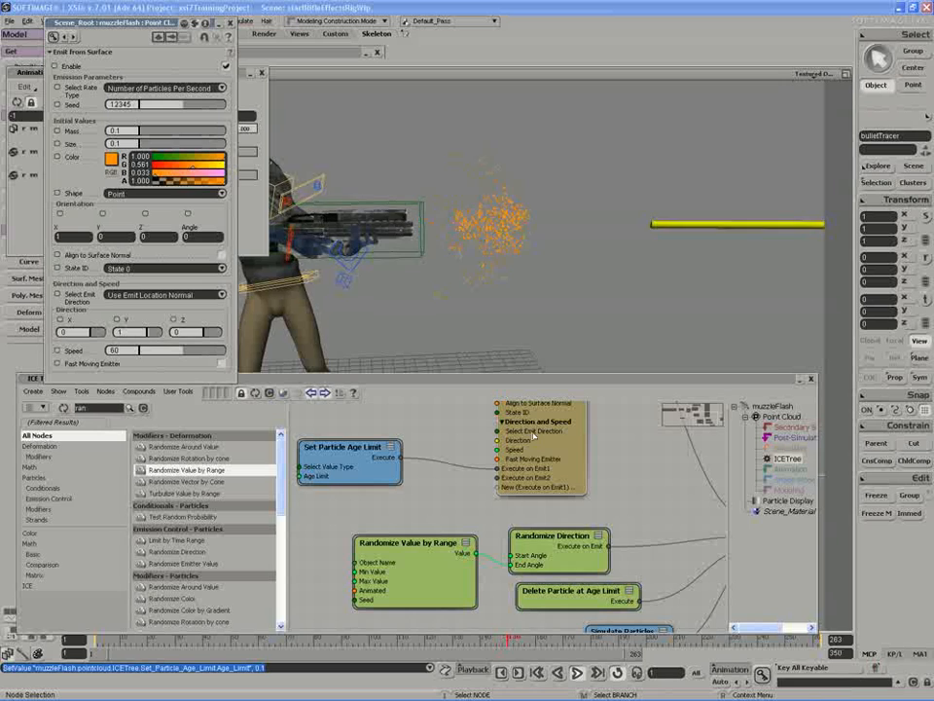
left_click(141, 194)
left_click(134, 230)
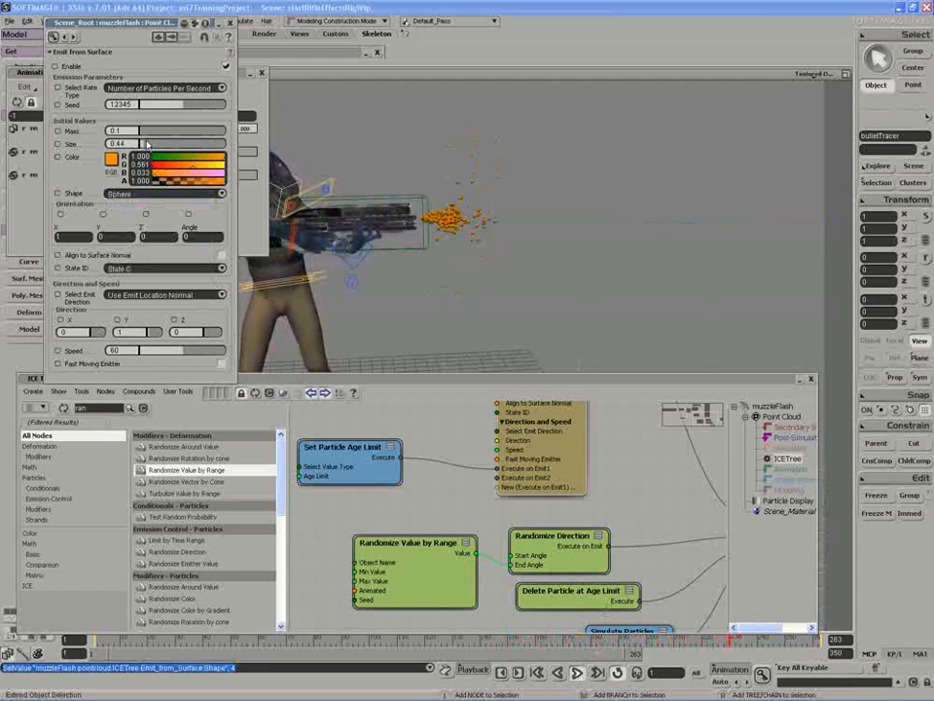
left_click_drag(146, 144, 149, 145)
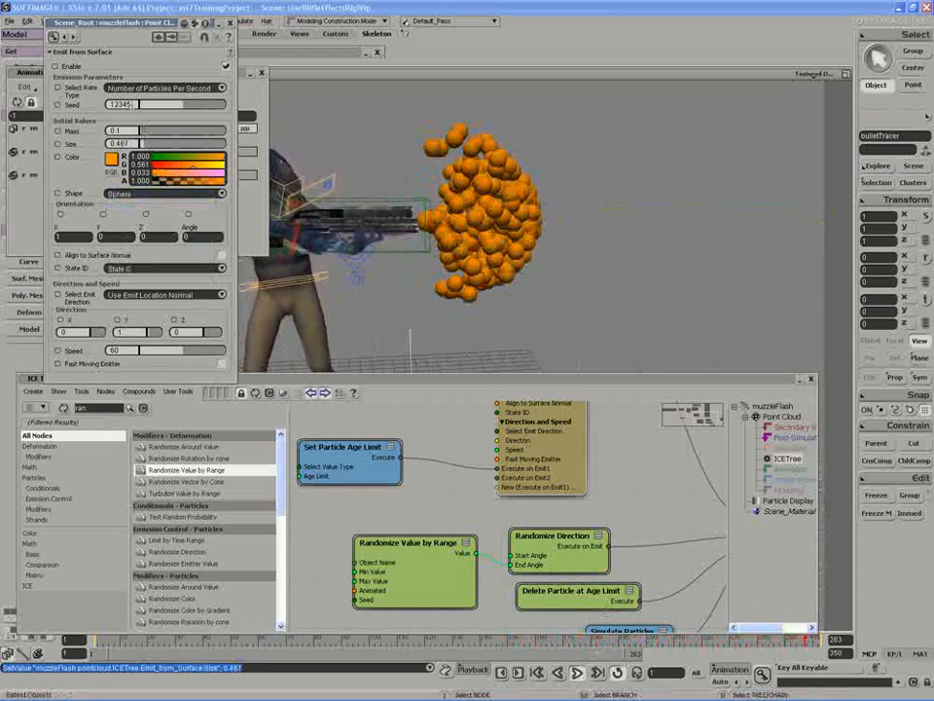
left_click(582, 680)
- Set the Multiply by Scalar node's Factor to 2500 and play the animation
middle_click_drag(377, 434, 659, 579)
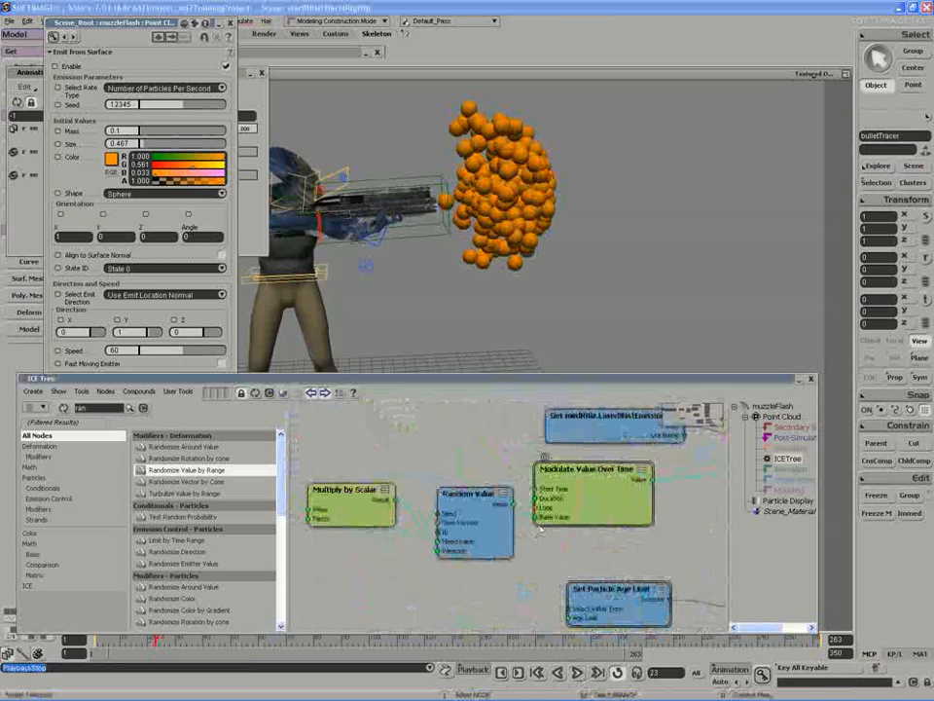
middle_click_drag(471, 538, 605, 545)
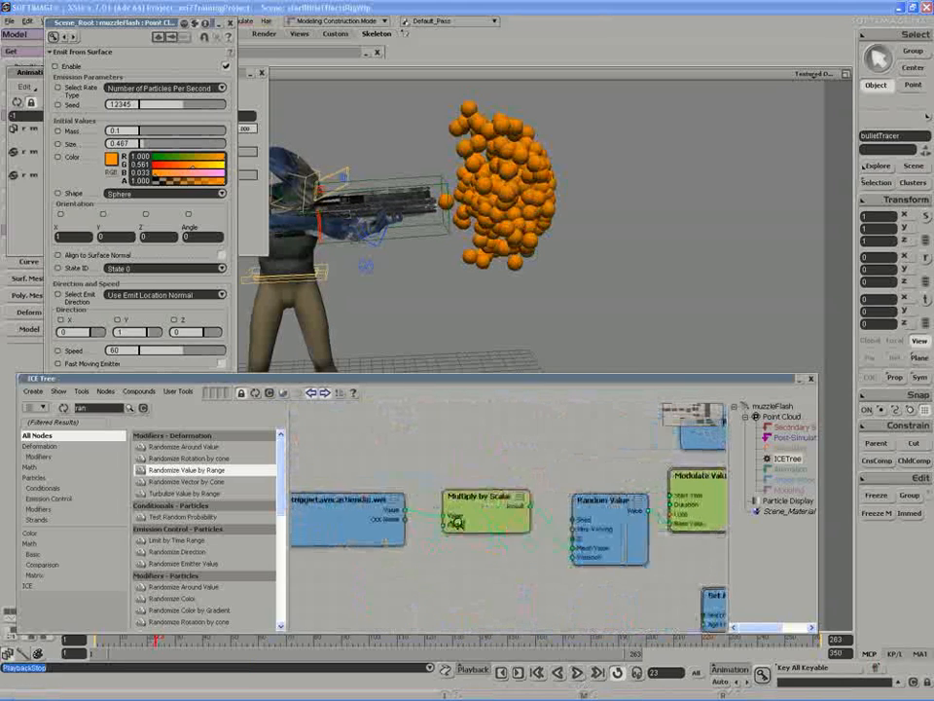
double_click(483, 514)
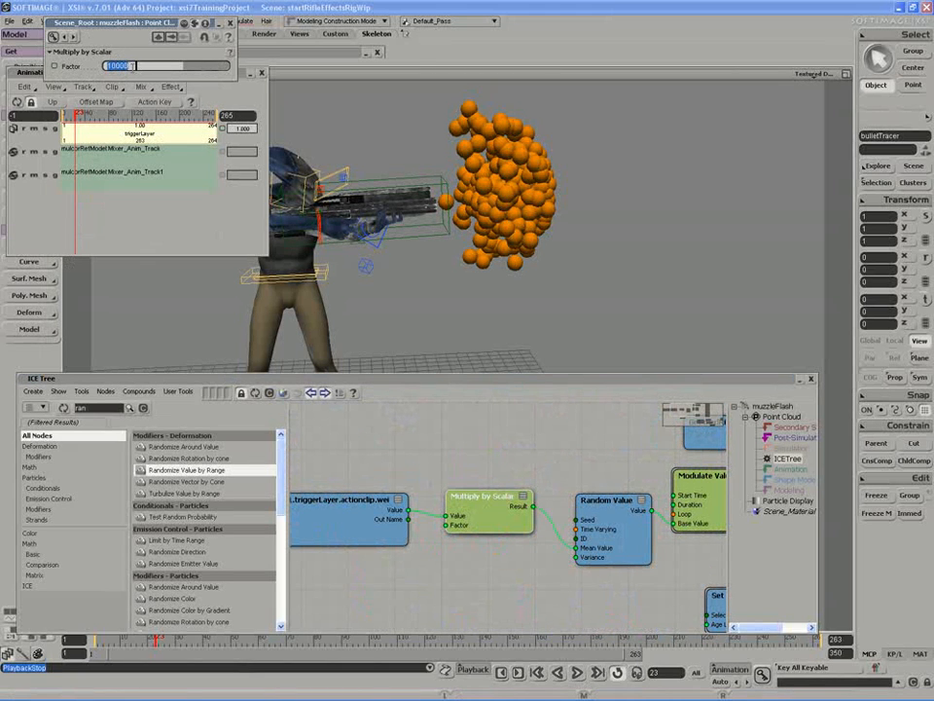
key("Return")
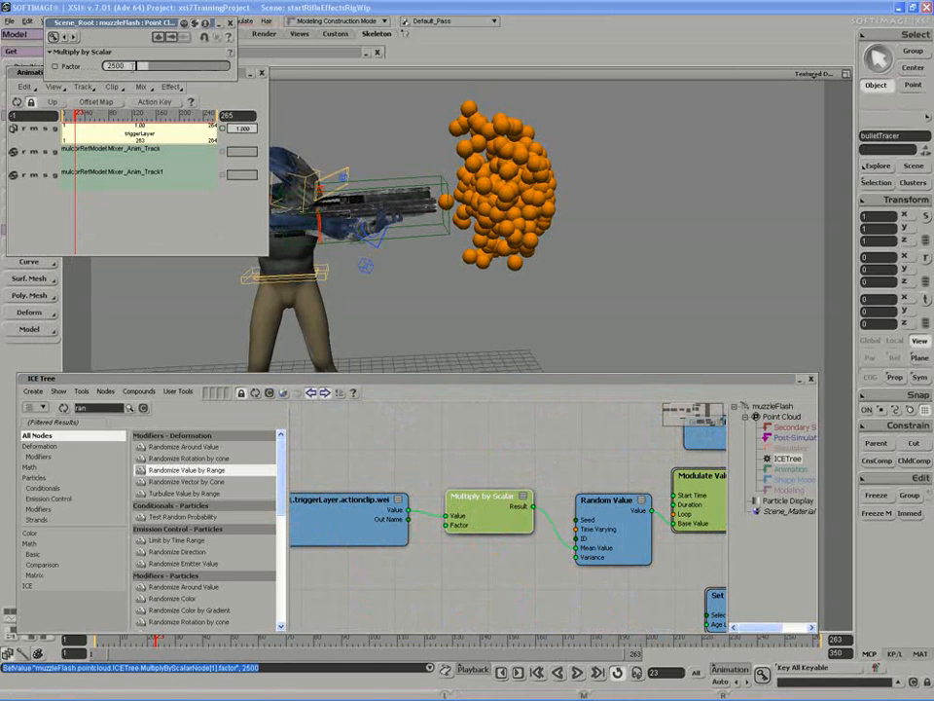
left_click(577, 673)
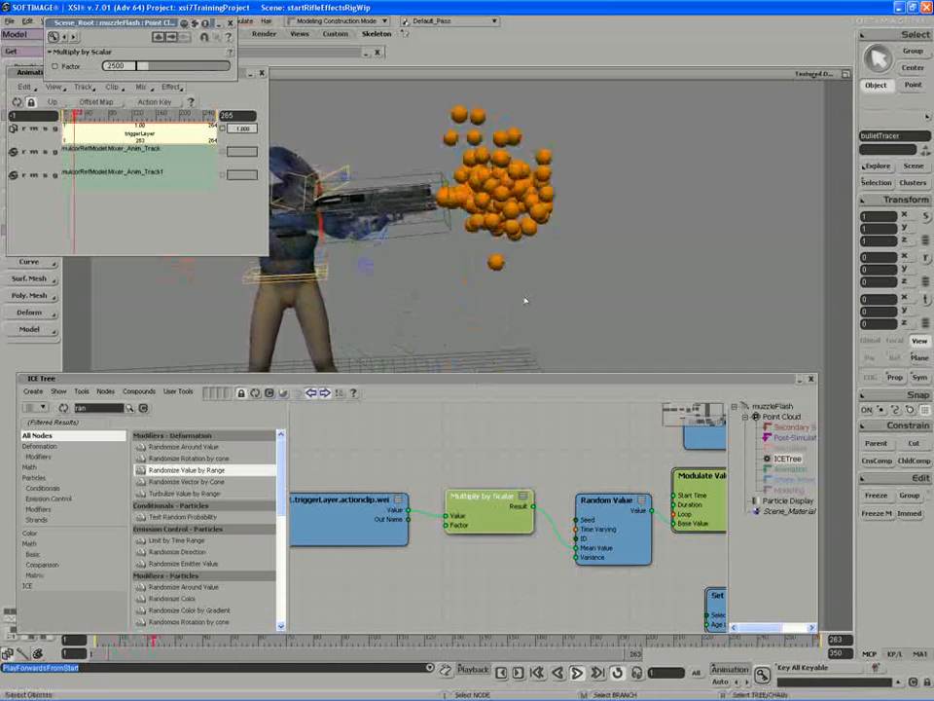
- Add a Randomize Value by Range node and connect its Value to Emit from Surface's Size port
middle_click_drag(612, 570, 381, 623)
middle_click_drag(592, 544, 497, 520)
double_click(585, 521)
left_click_drag(187, 470, 392, 573)
left_click_drag(593, 529, 591, 527)
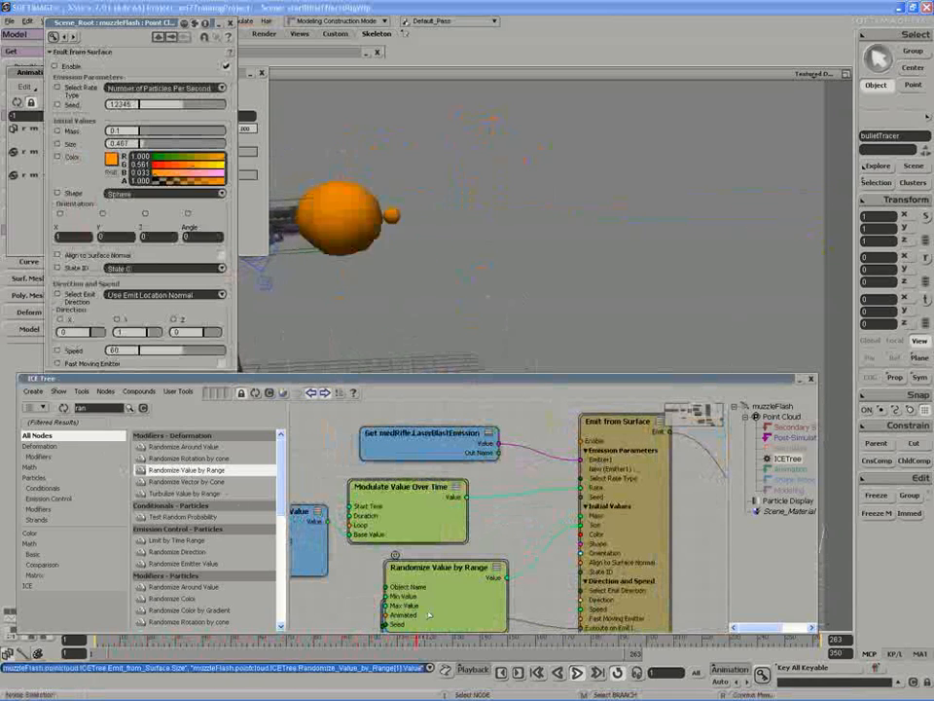
- Set the new Randomize Value by Range node's Min Value to 0.4 and Max Value to 1.5
left_click_drag(425, 607, 428, 587)
double_click(429, 587)
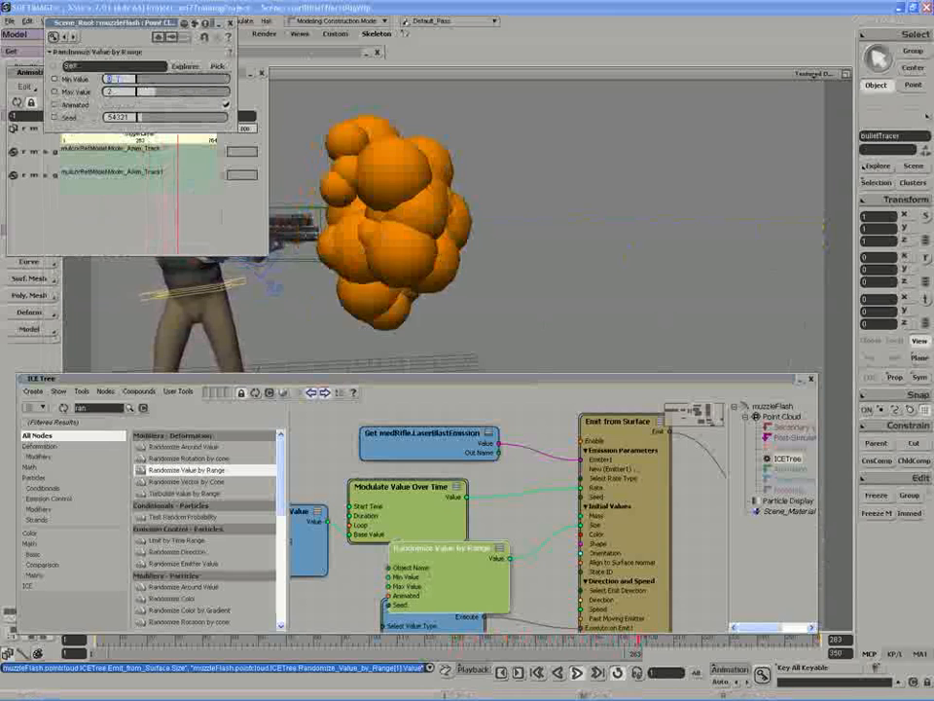
type(".4")
key("Tab")
type("1.5")
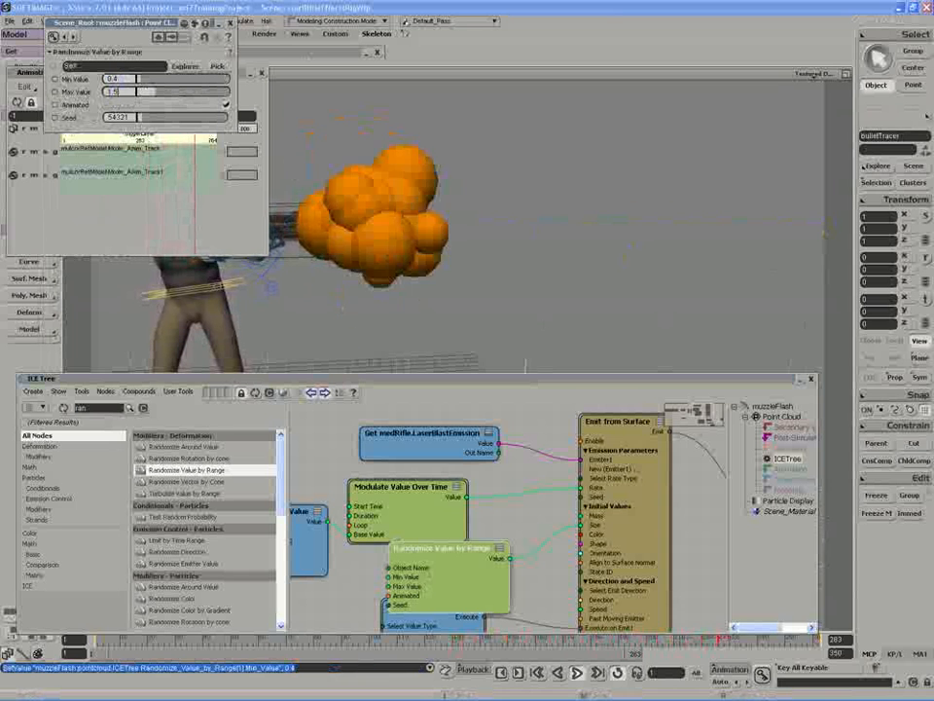
type("s")
mouse_move(412, 206)
left_mouse_down()
mouse_move(449, 219)
mouse_move(431, 208)
left_mouse_up()
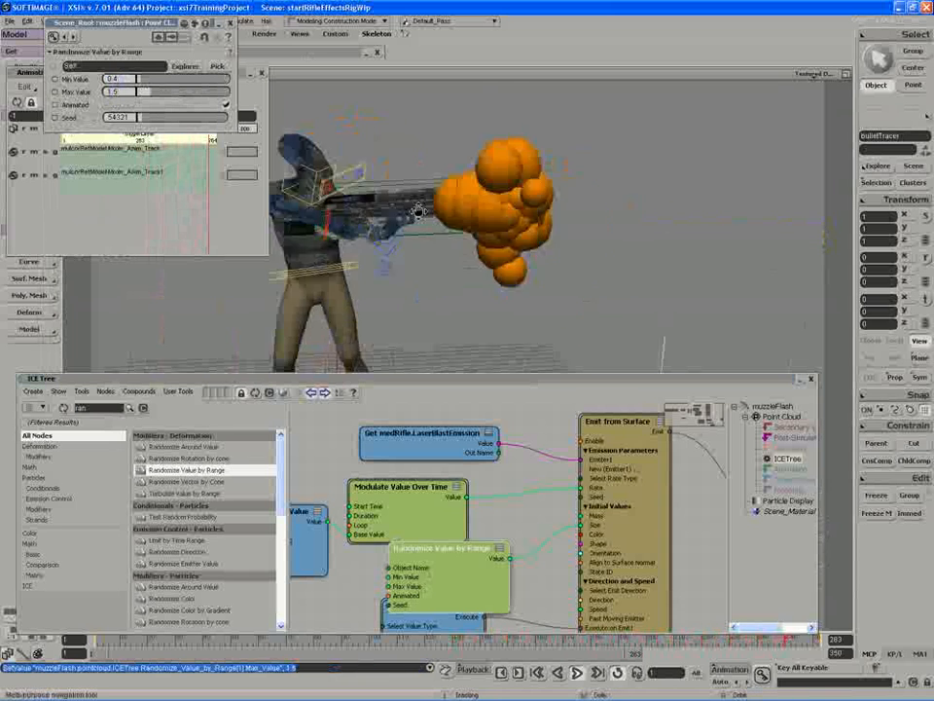
middle_click_drag(431, 208, 511, 188)
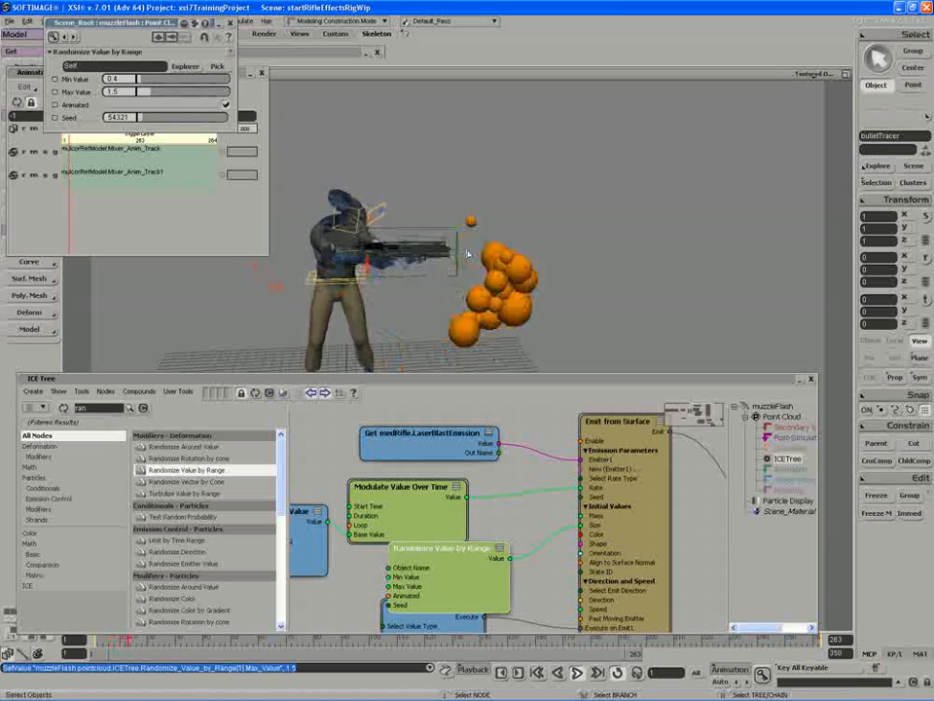
- Close the property editor and play the animation to review the muzzle flash
left_click(229, 23)
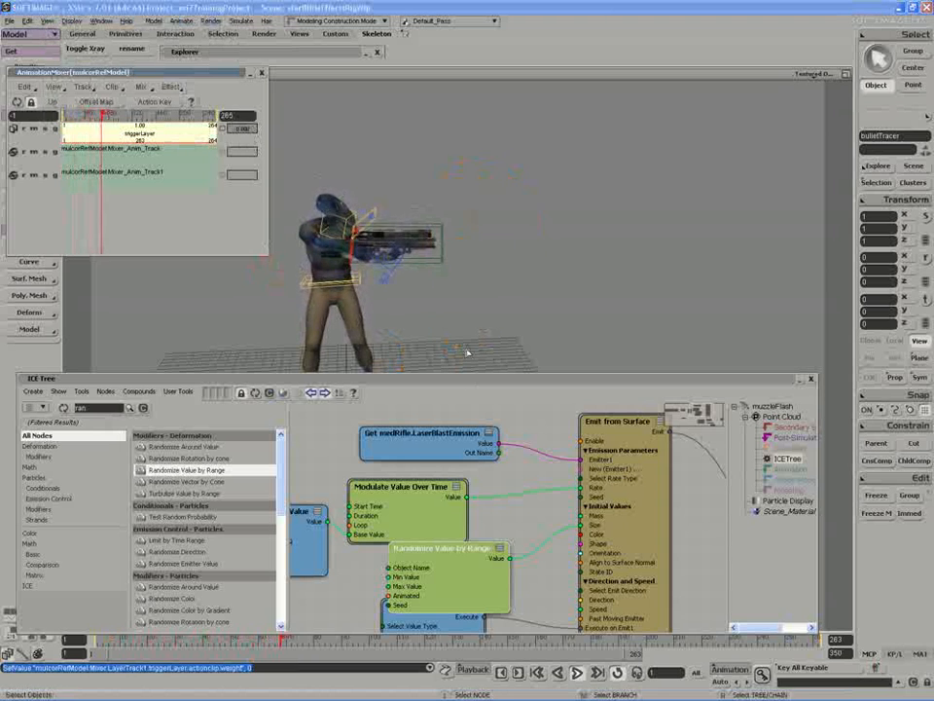
middle_click(578, 673)
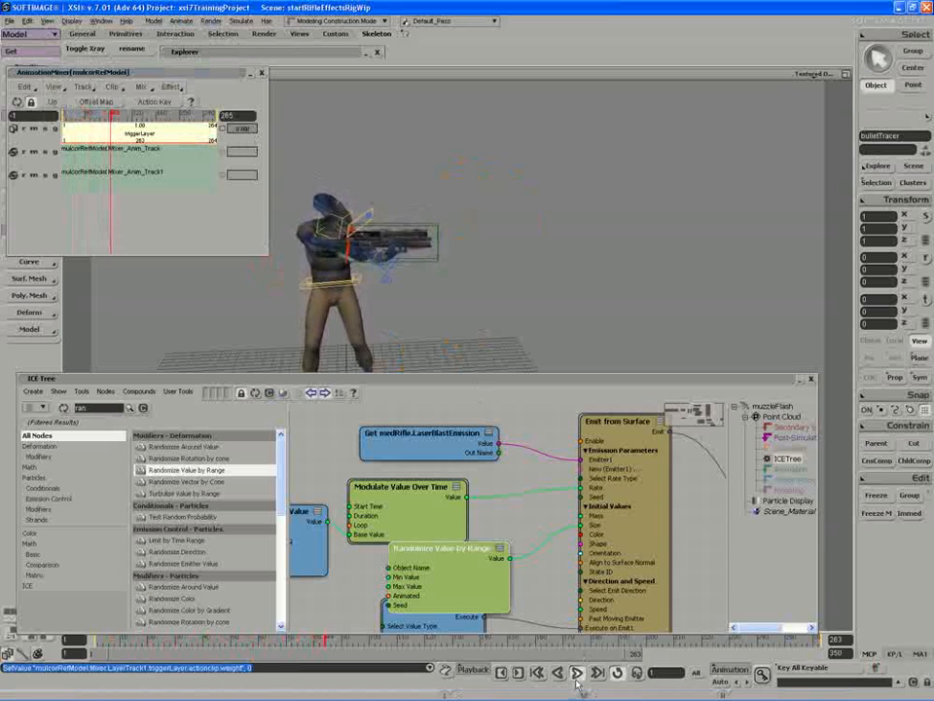
left_click(239, 130)
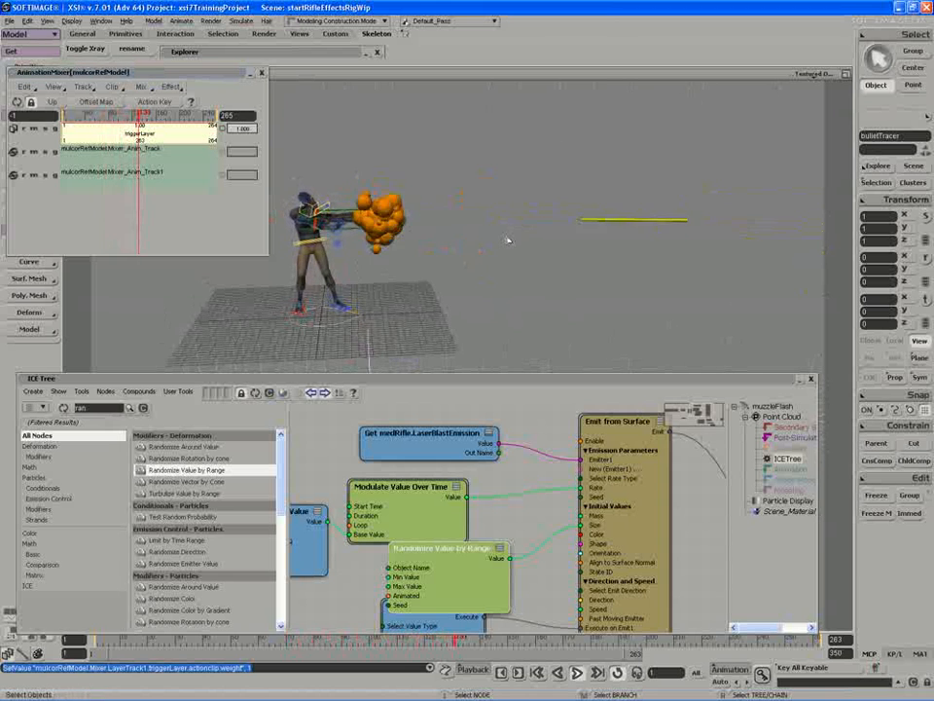
- Set the Modulate Value Over Time node's Duration to 0.5
left_click(413, 508)
double_click(413, 508)
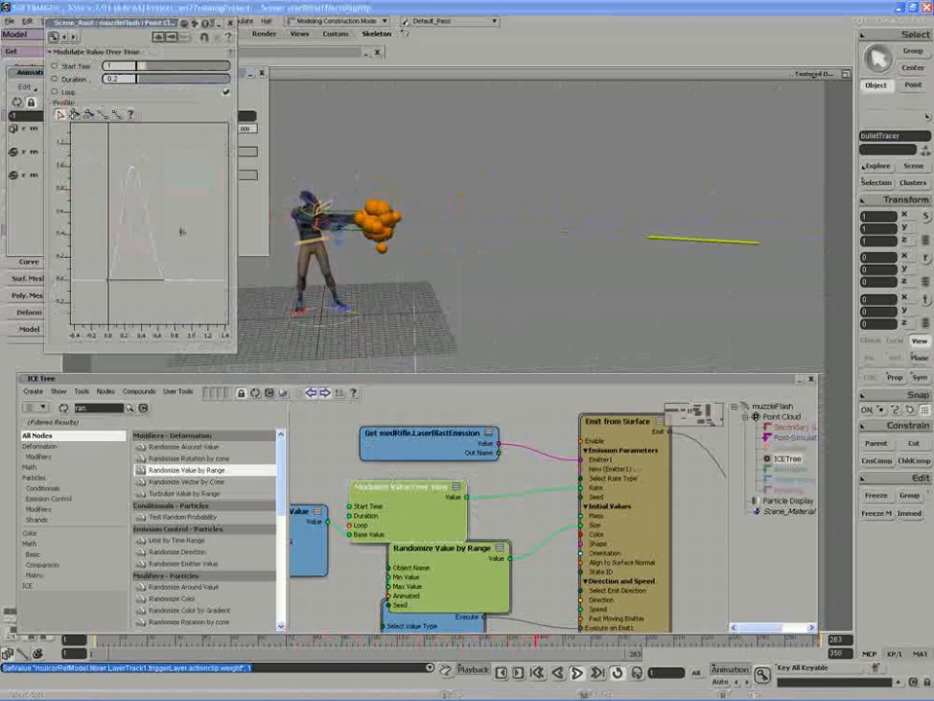
type("0.5")
key("Return")
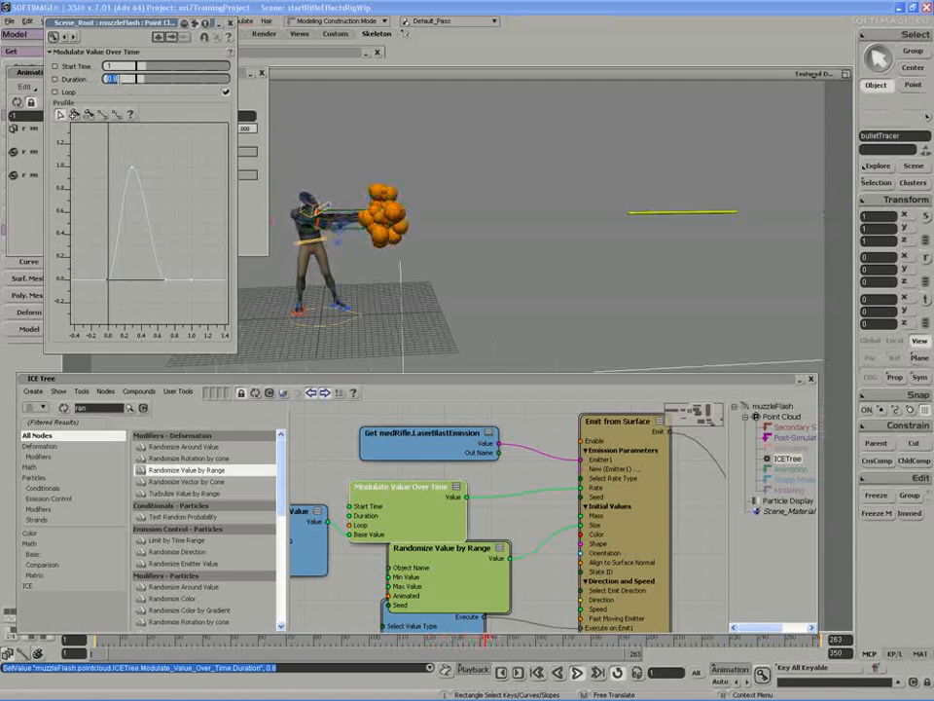
type("0.5")
key("Return")
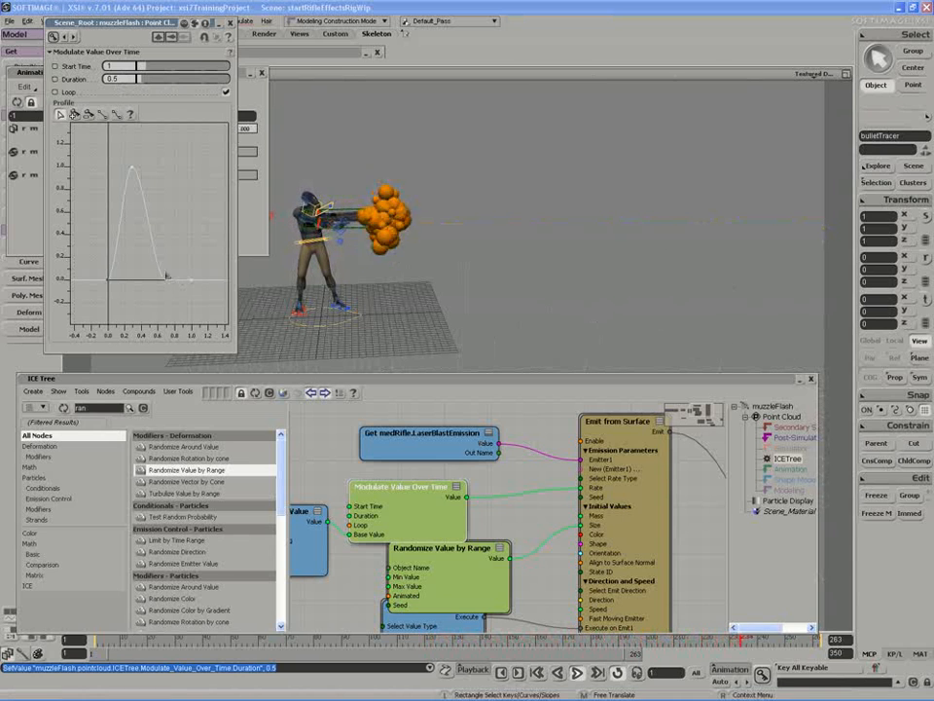
- Reshape the Modulate Value Over Time profile curve, shifting its peak and end keys earlier
left_click_drag(148, 304, 168, 292)
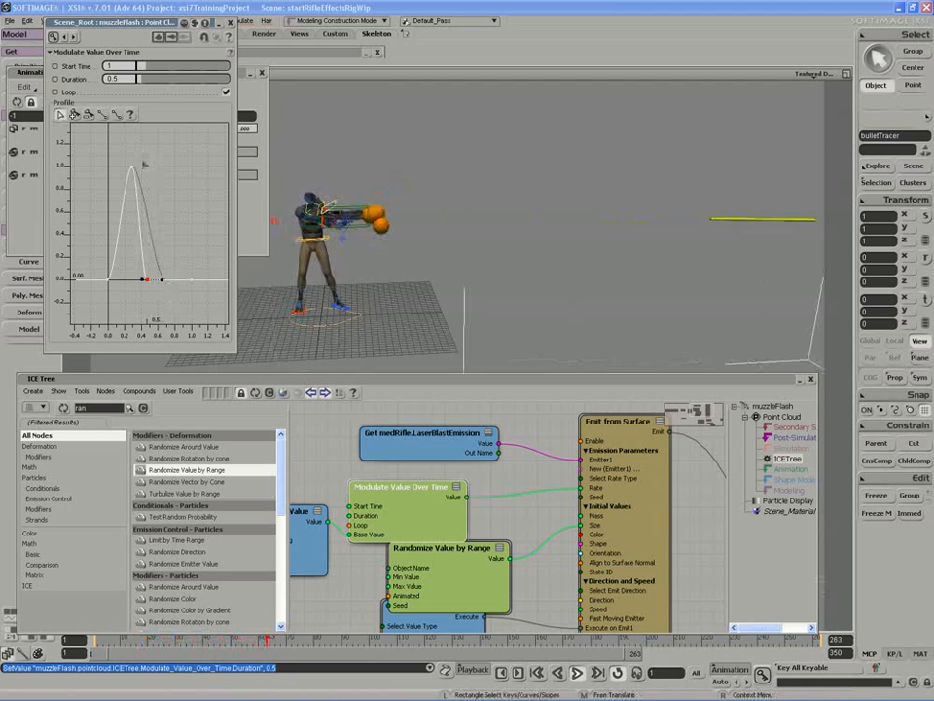
left_click_drag(146, 159, 145, 186)
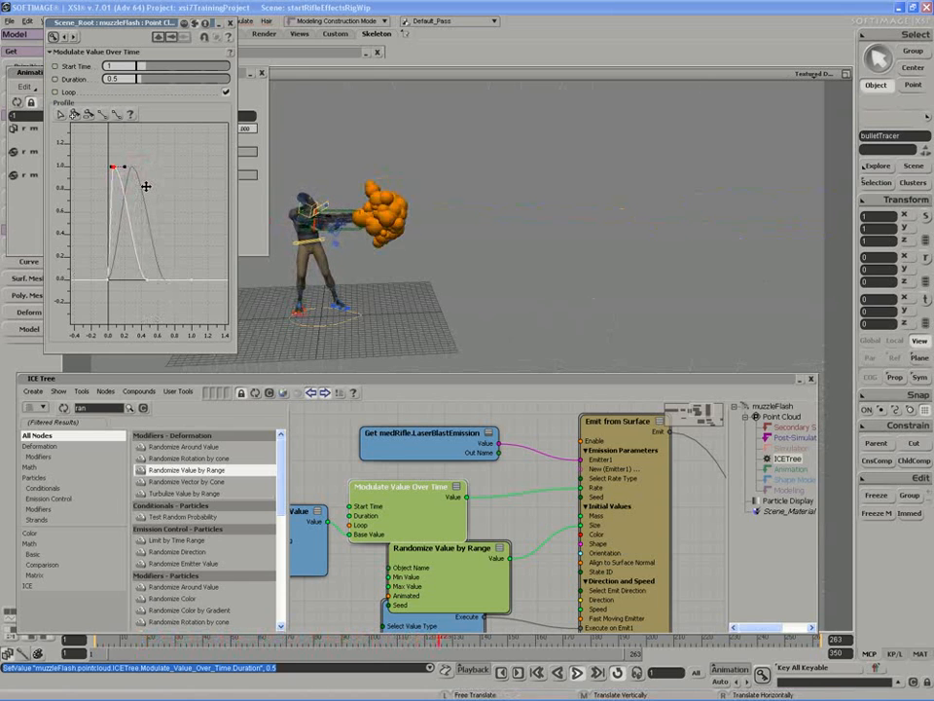
left_click_drag(170, 298, 157, 298)
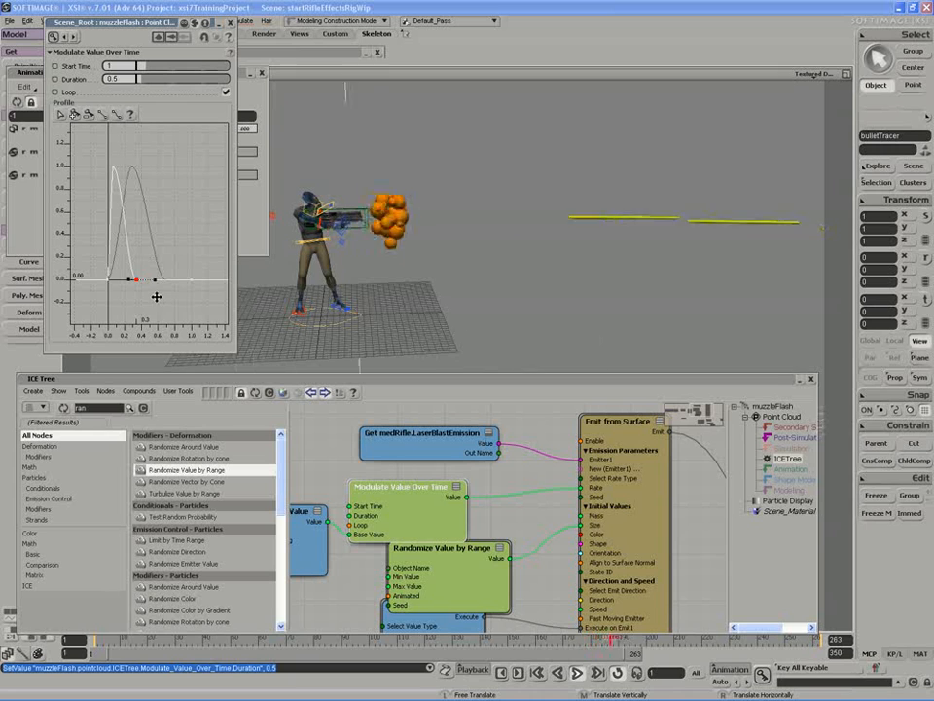
- Play the animation and orbit the viewport to review the flash timing
left_click(577, 673)
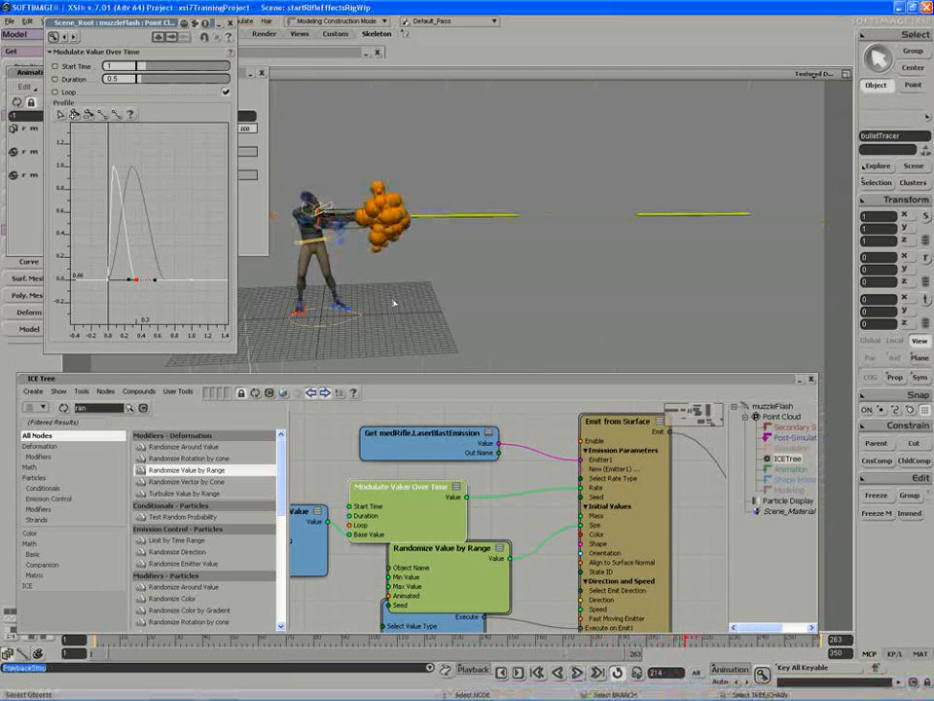
key("s")
right_click_drag(394, 303, 336, 260)
key("s")
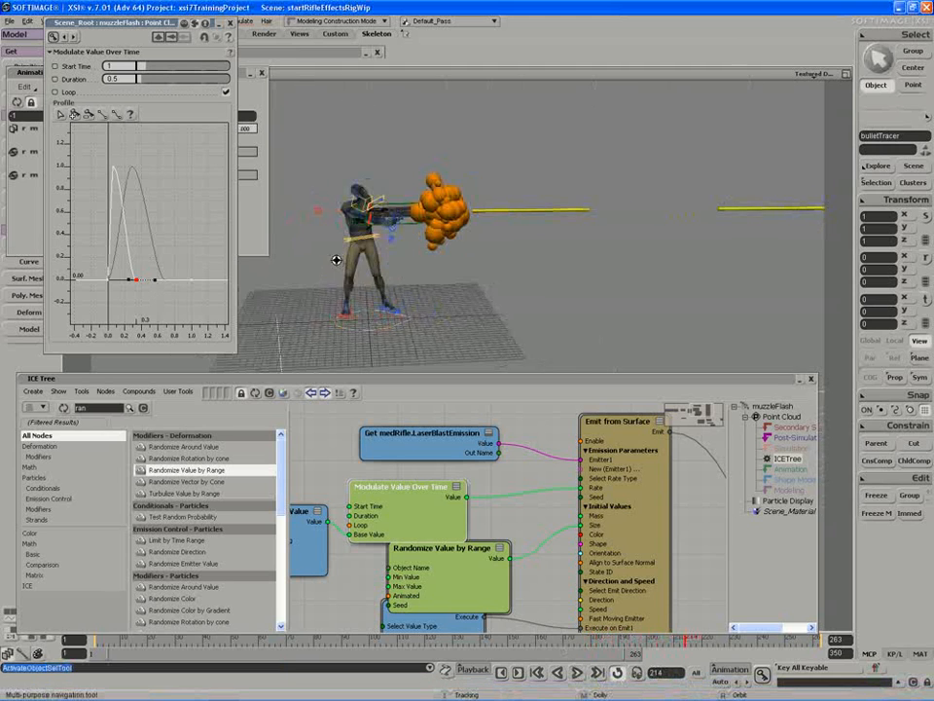
key("space")
- Close the property editor and save the scene
left_click(229, 23)
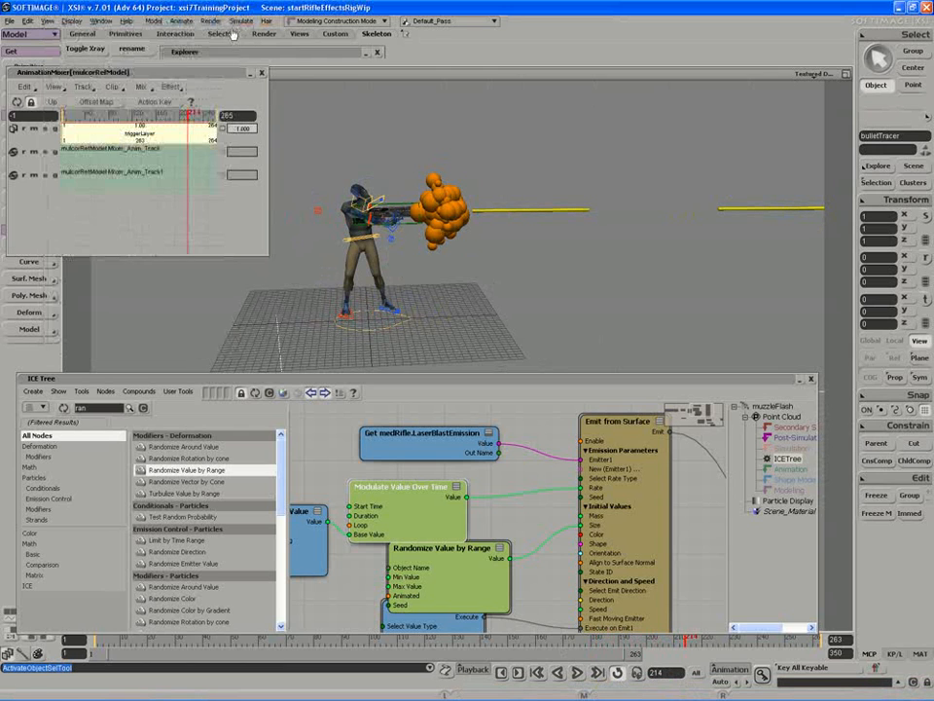
left_click_drag(224, 82, 242, 85)
left_click(10, 21)
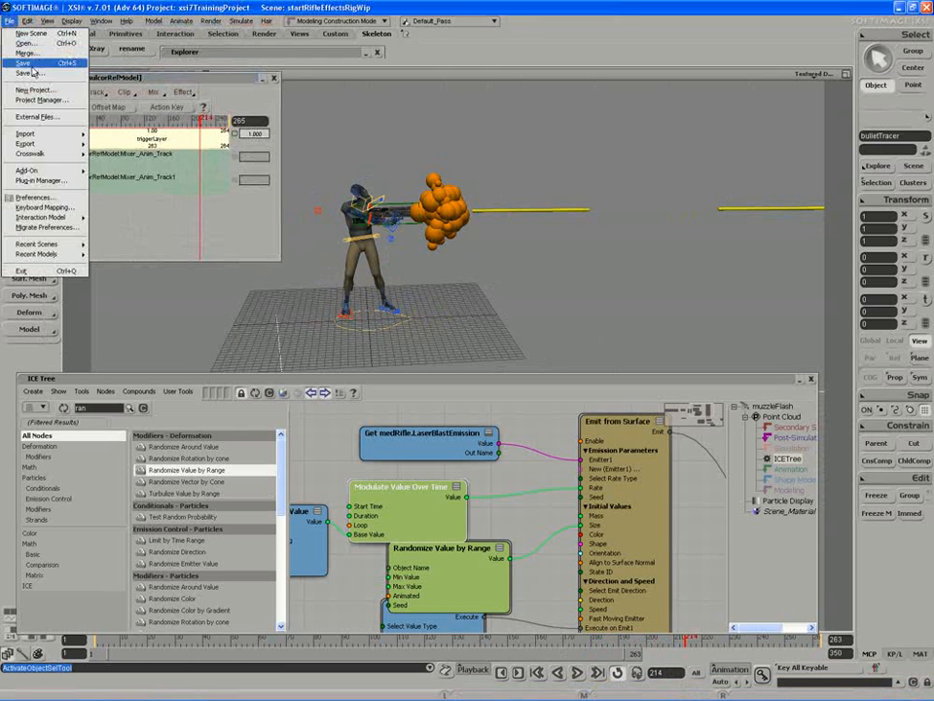
left_click(20, 61)
- Delete the unused Multiply by Scalar node from the ICE tree
scroll(532, 554, "down", 5)
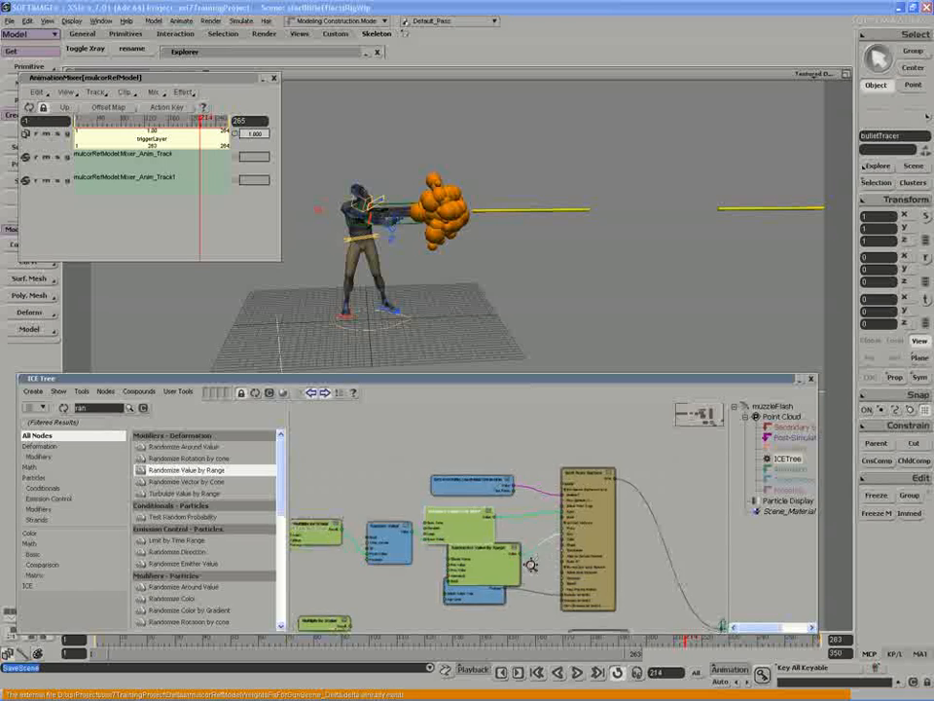
left_click_drag(530, 563, 522, 513)
scroll(452, 545, "up", 3)
left_click_drag(445, 545, 494, 560)
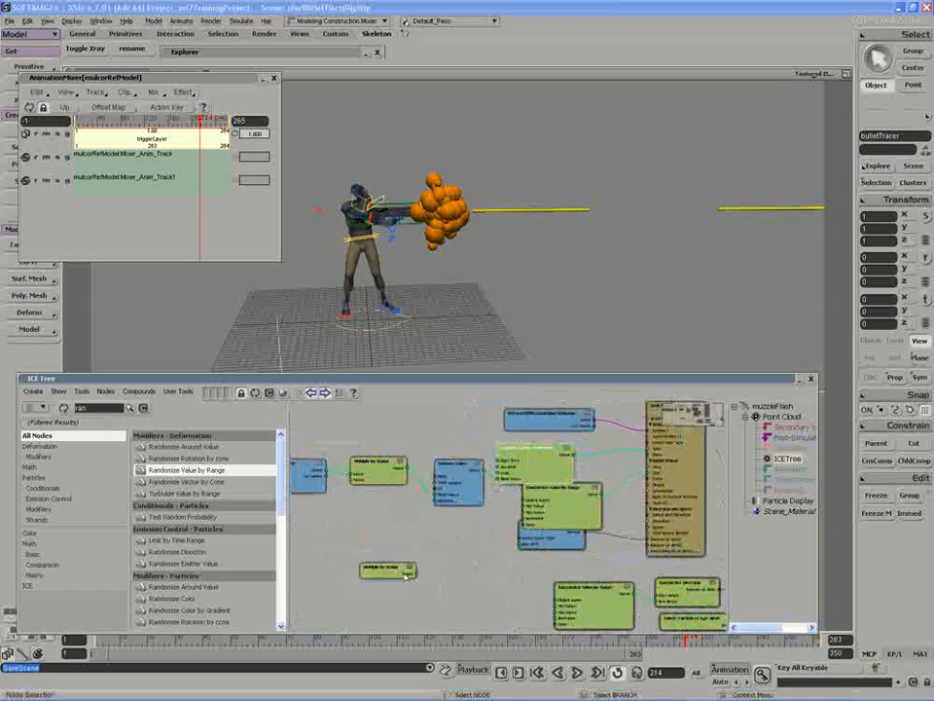
left_click(386, 572)
key("Delete")
- Rearrange the ICE tree nodes into a tidier layout
left_click_drag(619, 586, 544, 534)
left_click_drag(476, 491, 554, 630)
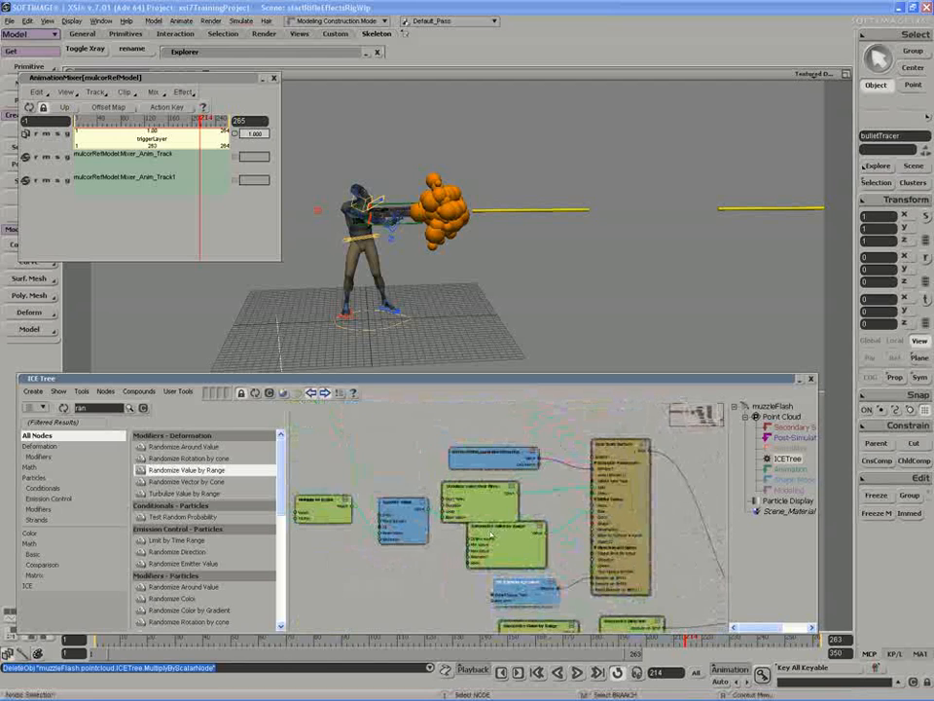
middle_click_drag(483, 507, 484, 501)
left_click_drag(484, 462, 482, 451)
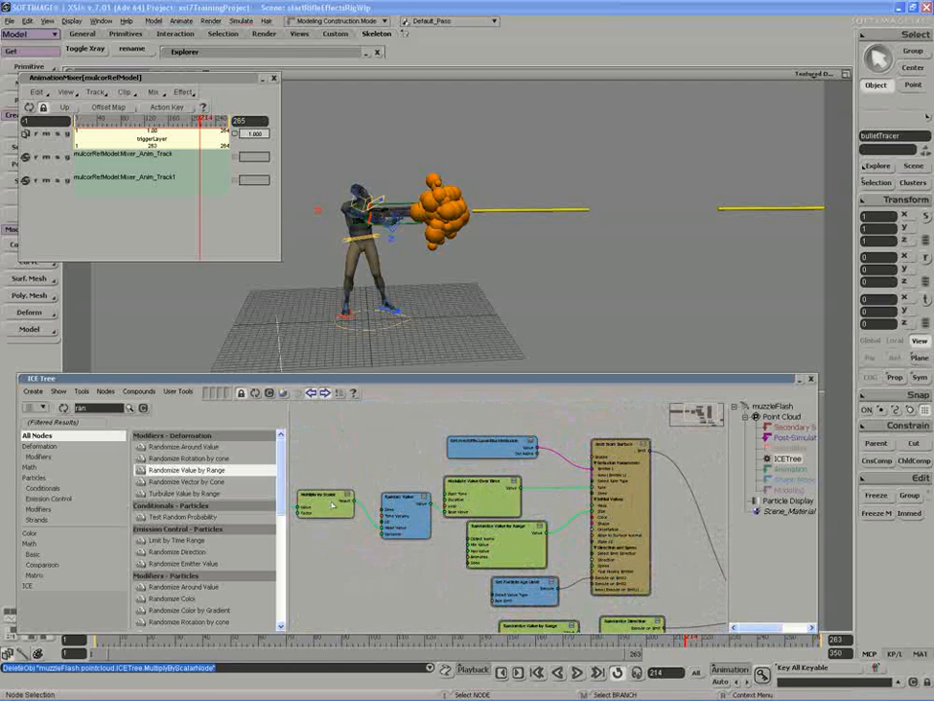
left_click_drag(332, 504, 538, 529)
left_click_drag(417, 511, 411, 522)
left_click_drag(512, 548, 430, 538)
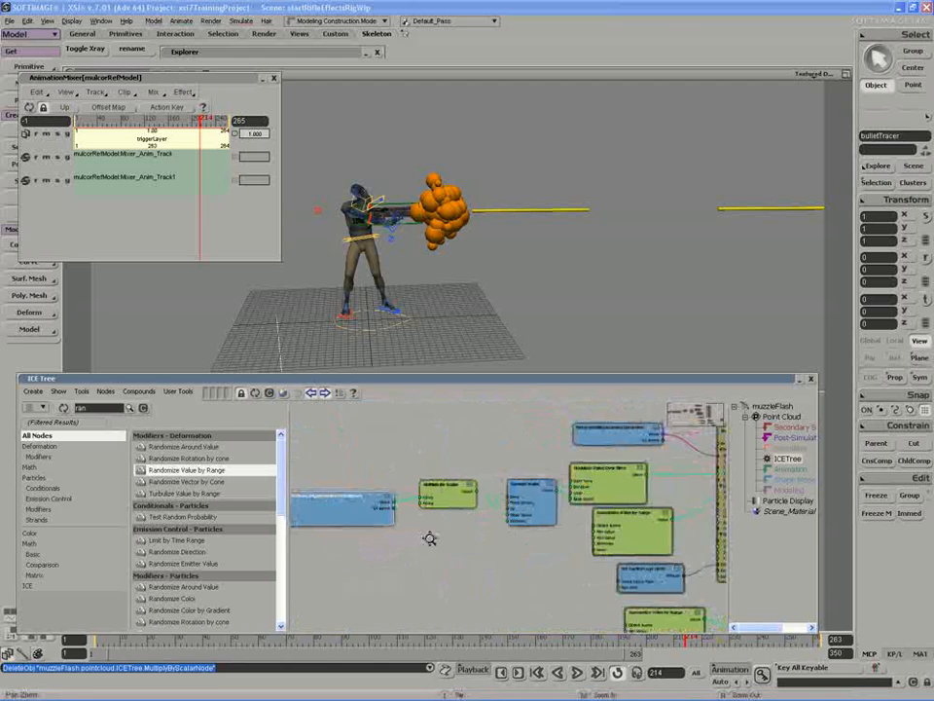
left_click_drag(549, 505, 537, 495)
left_click_drag(540, 520, 379, 515)
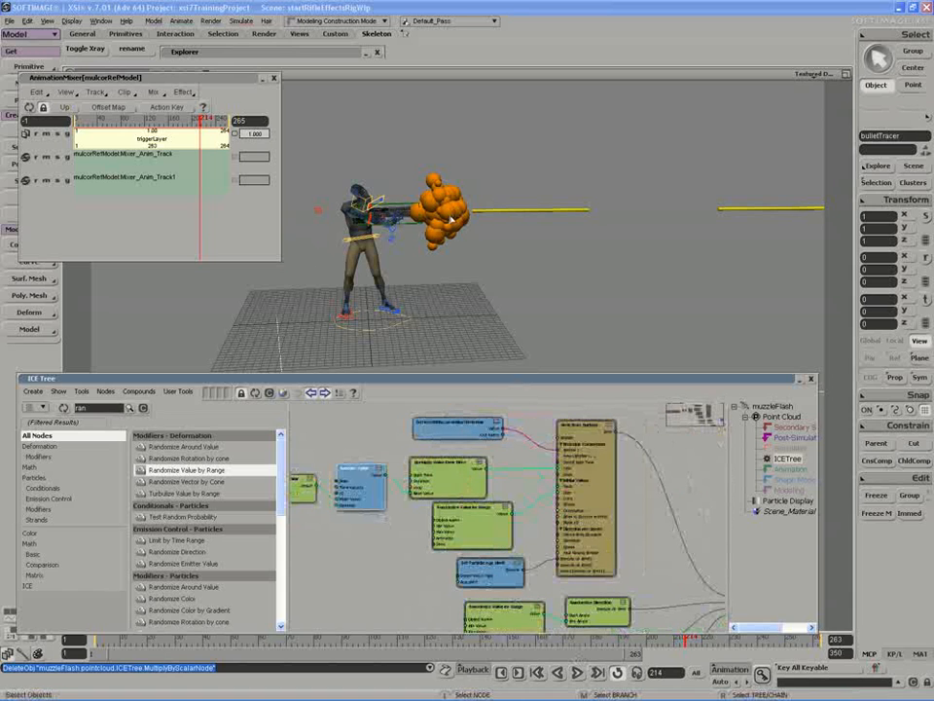